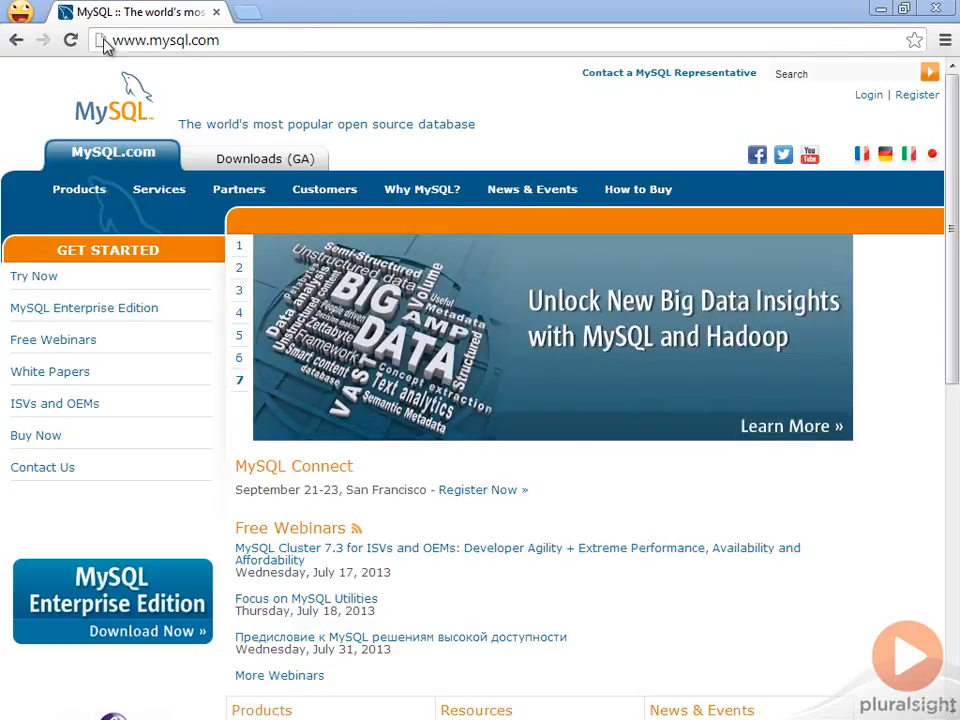
Open the MySQL Community Edition download page from the products overview on mysql.com.
left_click(235, 38)
left_click(80, 190)
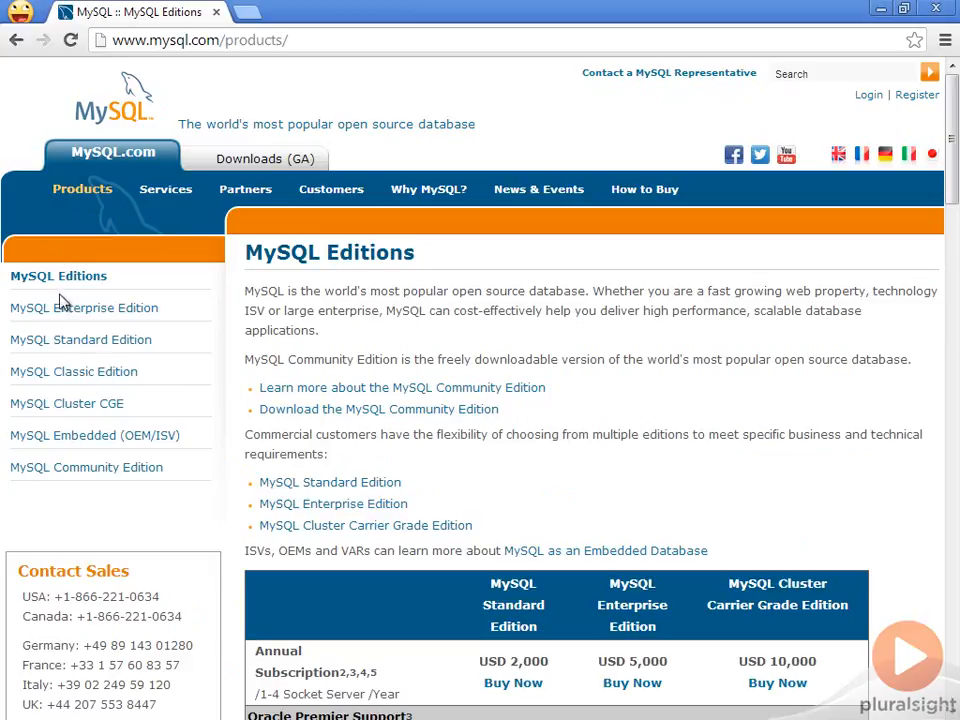
left_click(333, 412)
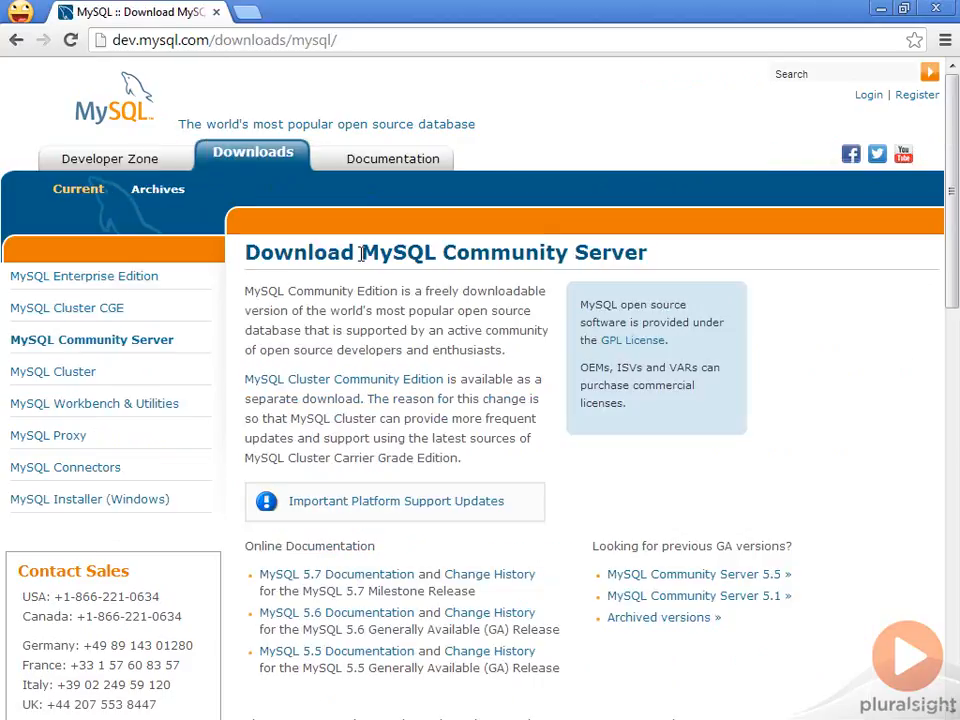
Keep Microsoft Windows as the platform and open the download page for the recommended MySQL Installer MSI.
scroll(403, 316, "down", 2)
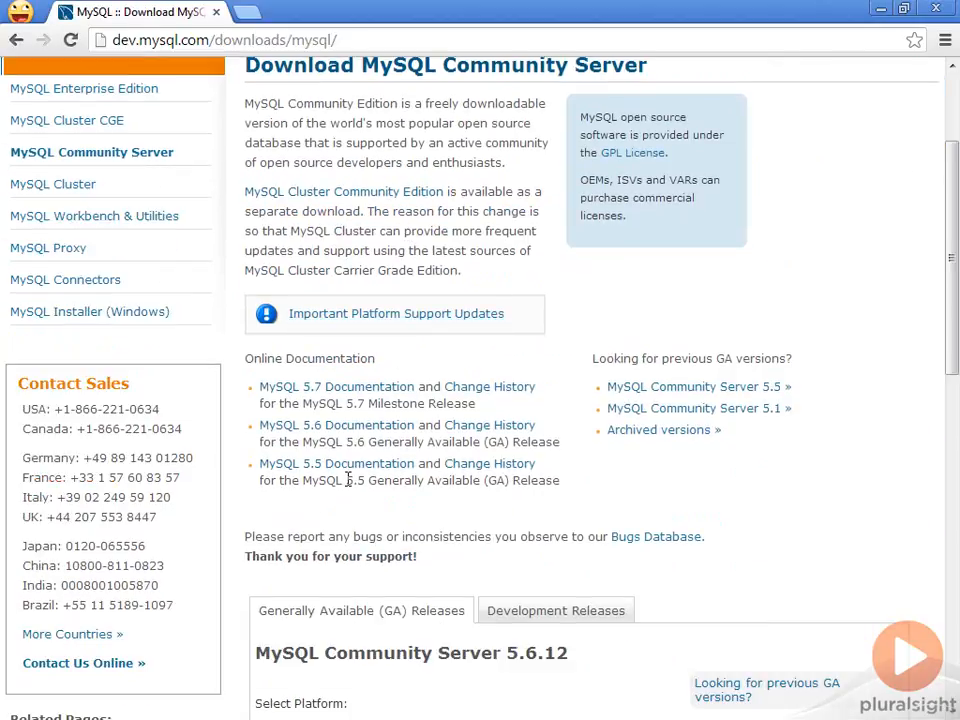
scroll(368, 295, "down", 1)
scroll(368, 295, "down", 4)
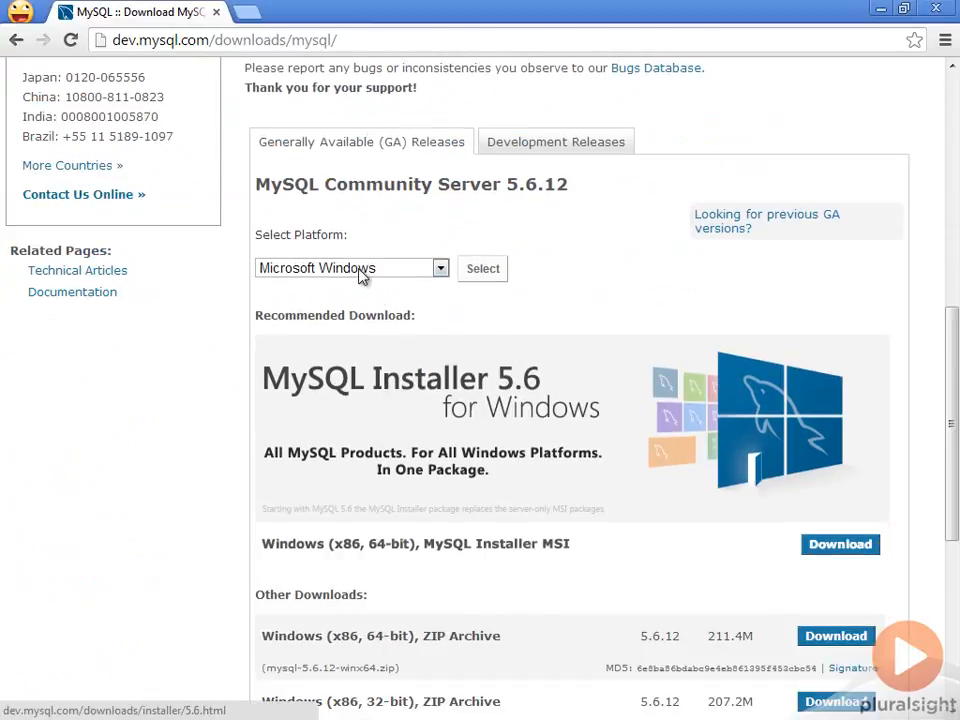
left_click(350, 269)
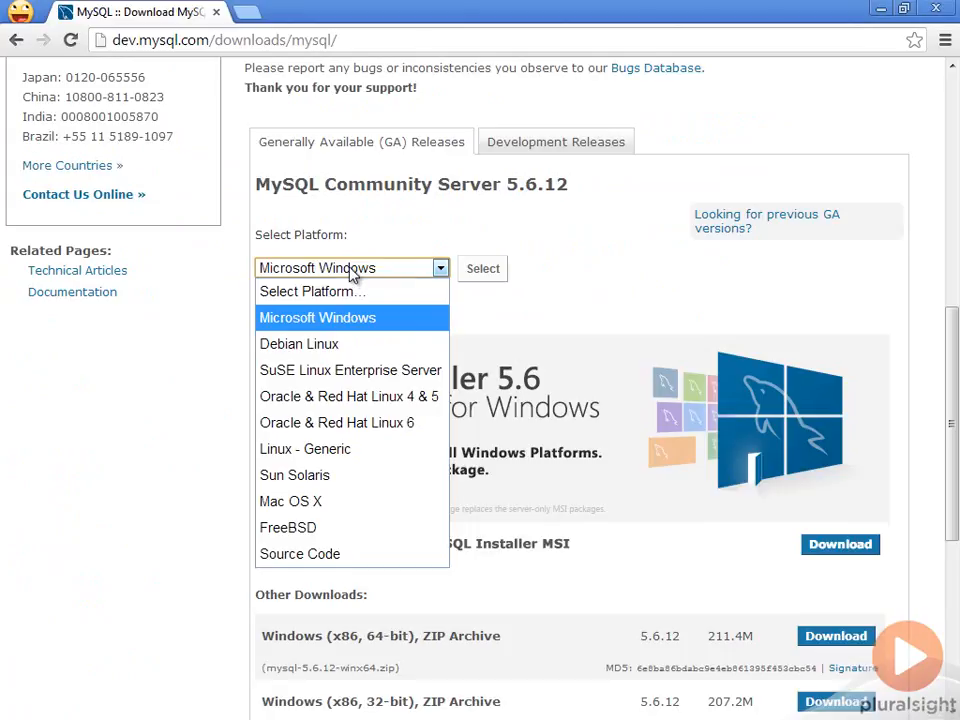
left_click(350, 271)
scroll(420, 322, "down", 2)
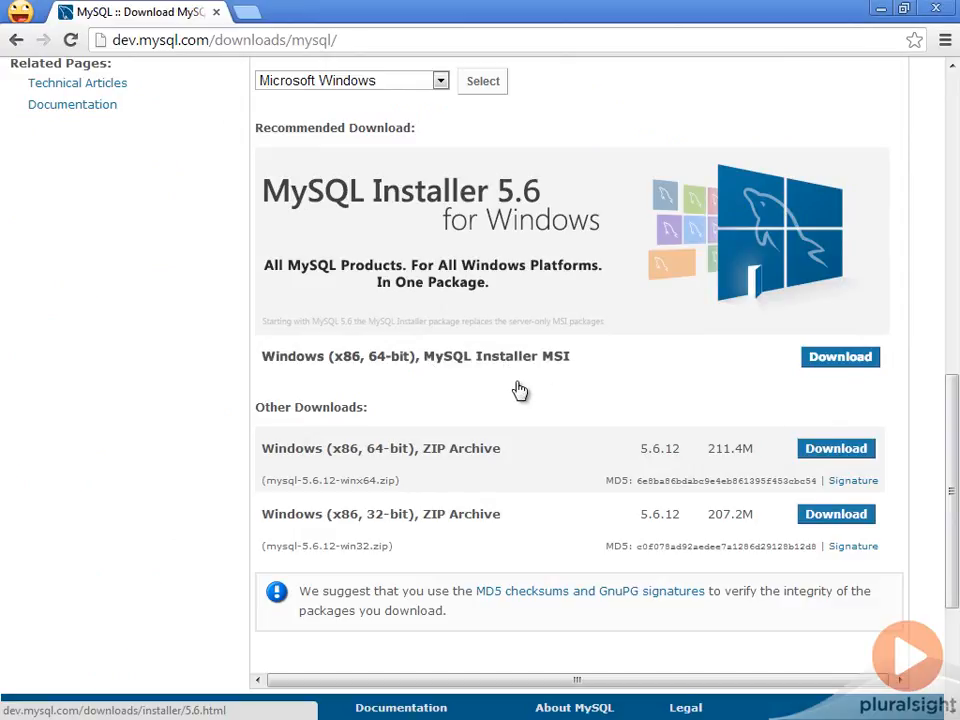
left_click(821, 360)
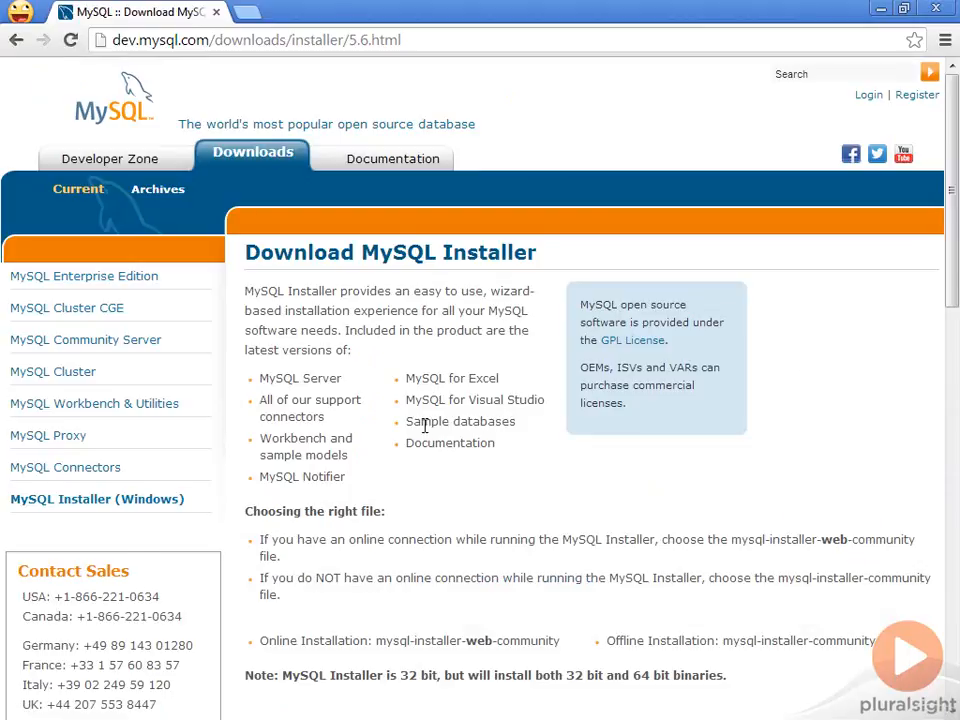
Download mysql-installer-web-community-5.6.12.0.msi without logging in or signing up.
scroll(426, 424, "down", 7)
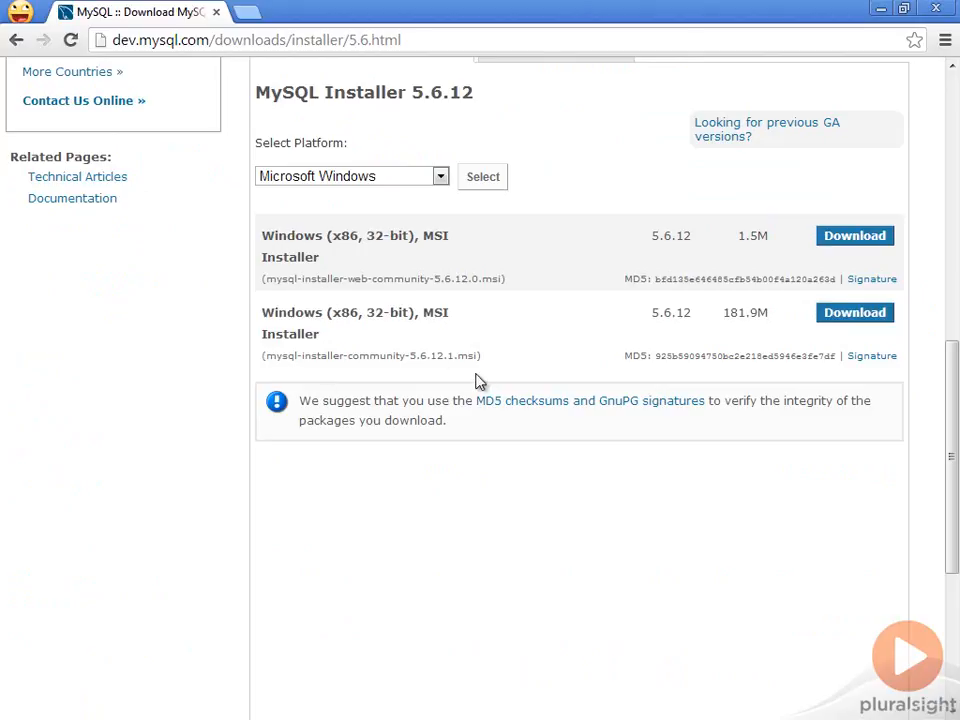
left_click(853, 236)
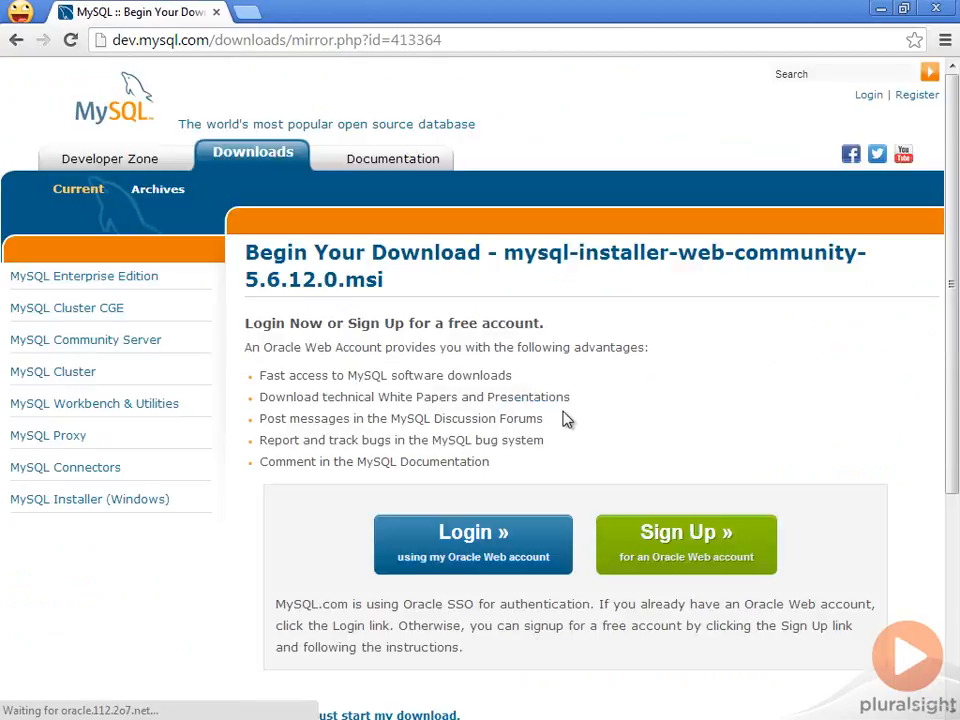
scroll(362, 517, "down", 3)
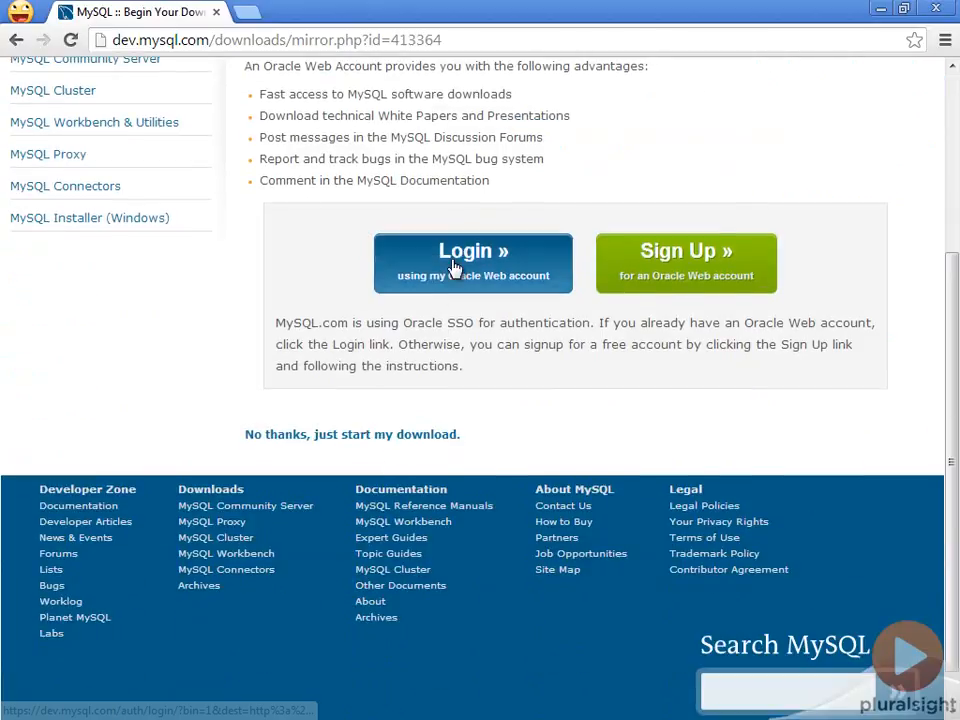
scroll(600, 260, "up", 1)
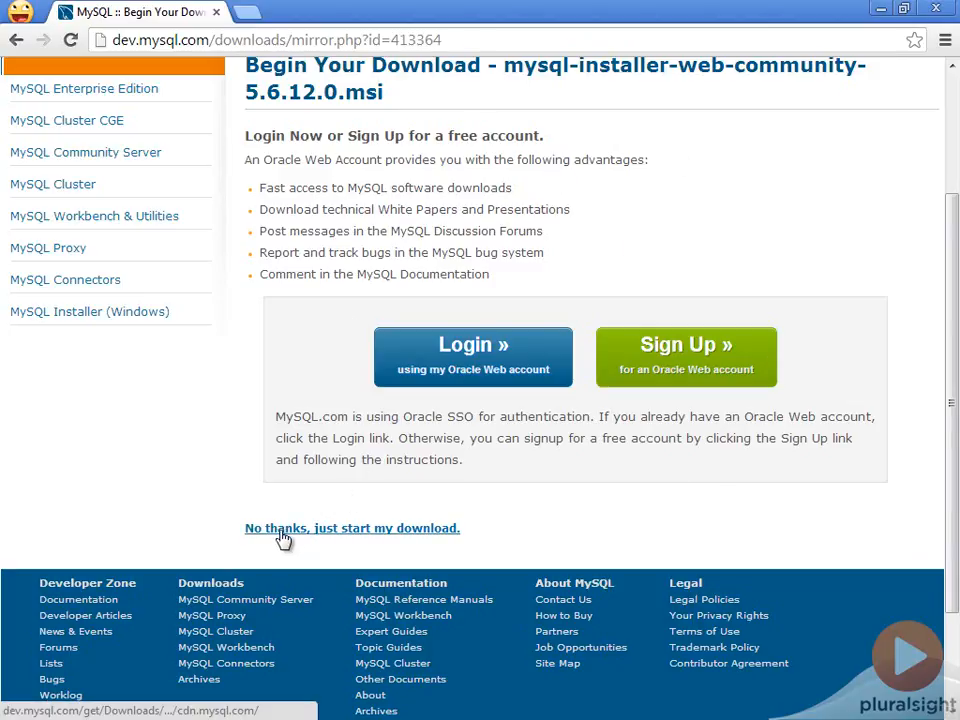
left_click(344, 532)
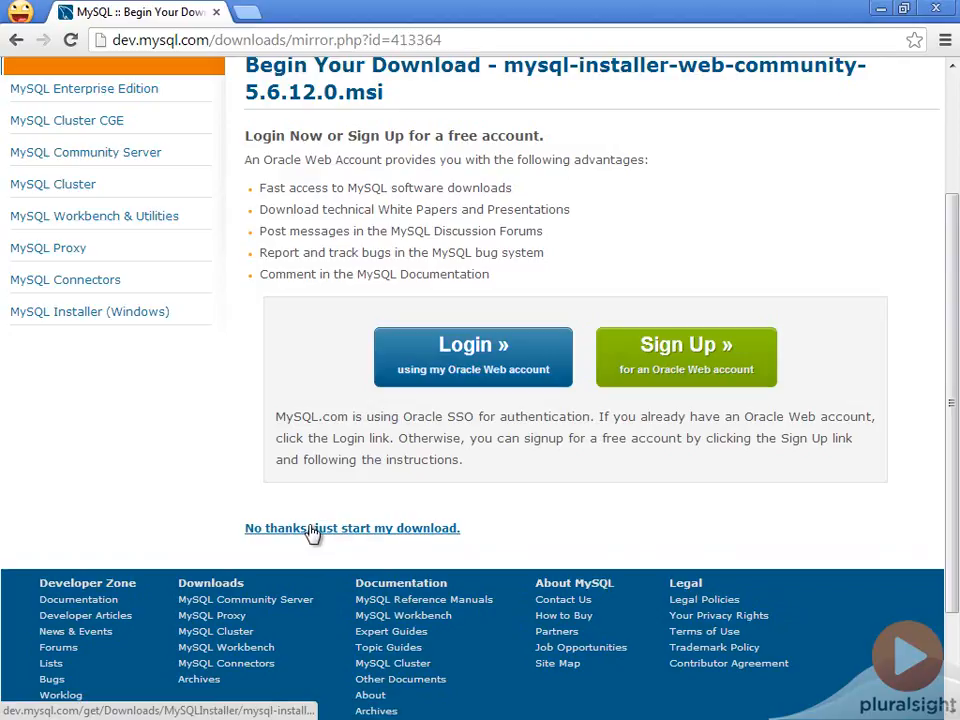
Run the downloaded MySQL Installer package and start installing MySQL products.
left_click(140, 700)
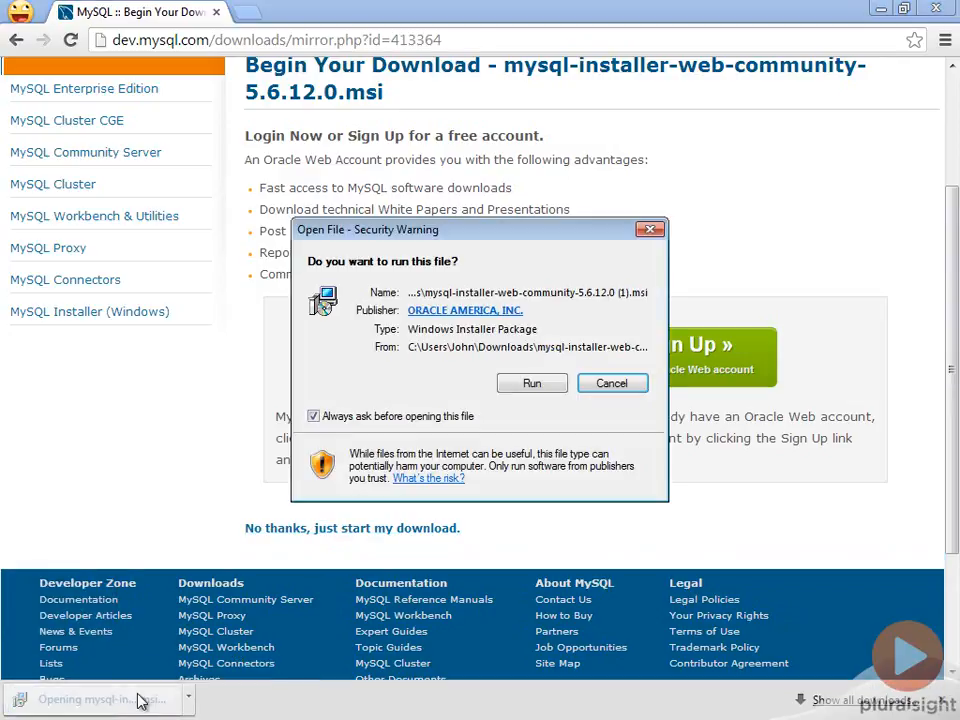
left_click(531, 383)
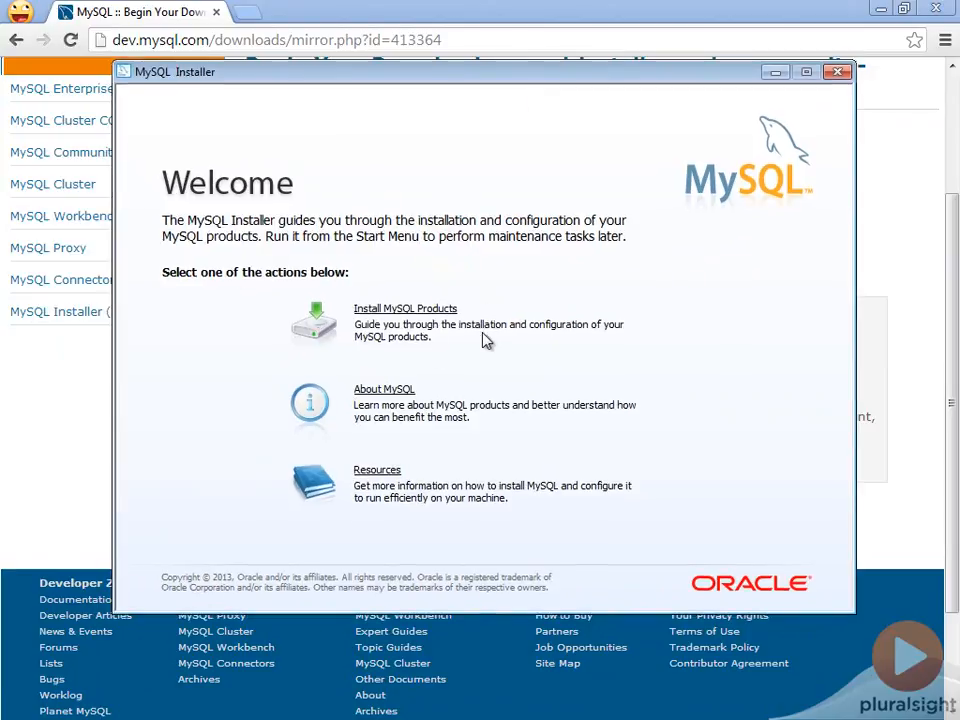
left_click(381, 311)
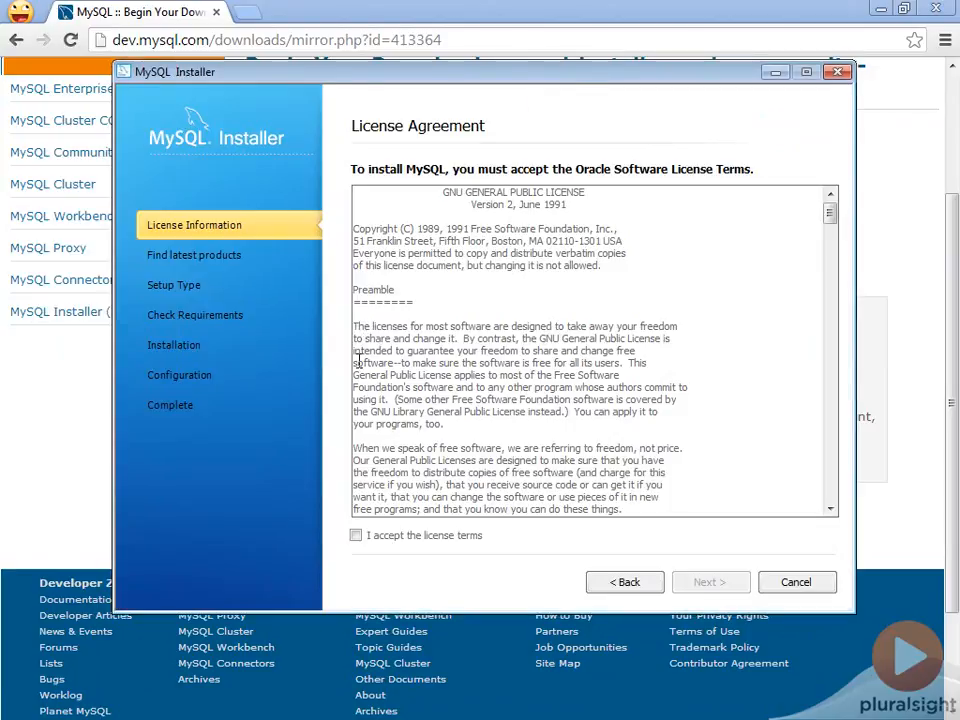
Accept the license terms and run the check for the latest product versions.
left_click(360, 536)
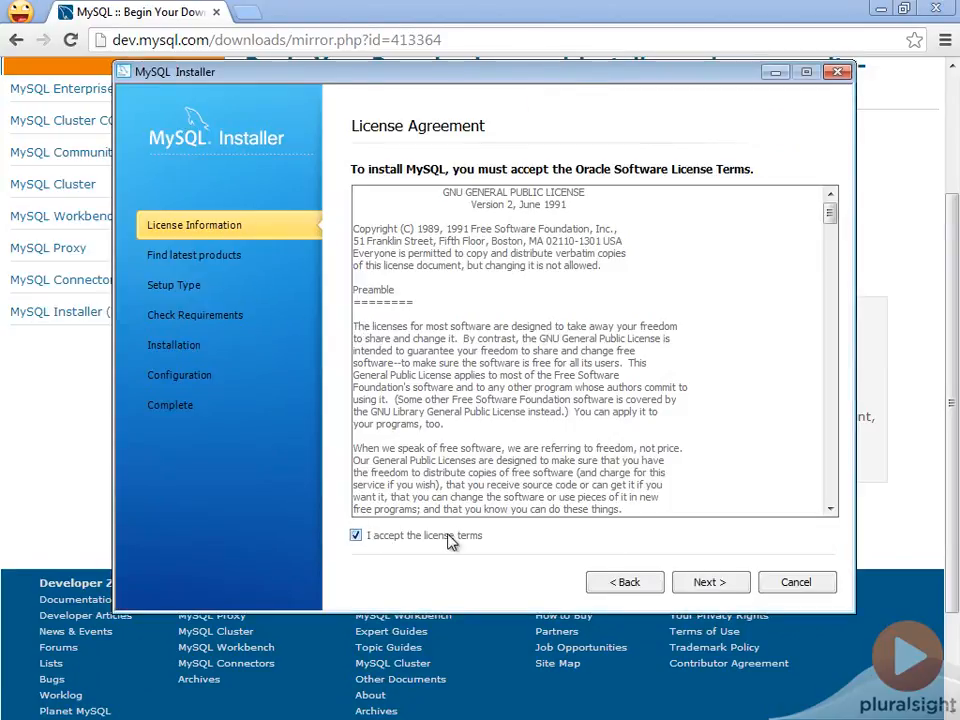
left_click(703, 586)
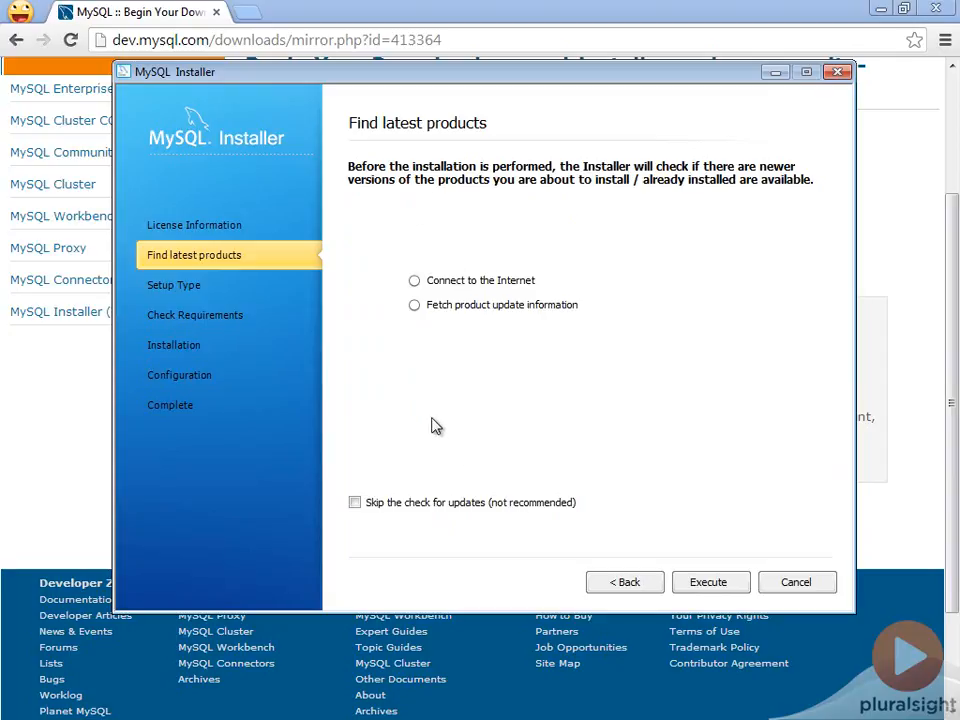
left_click(709, 582)
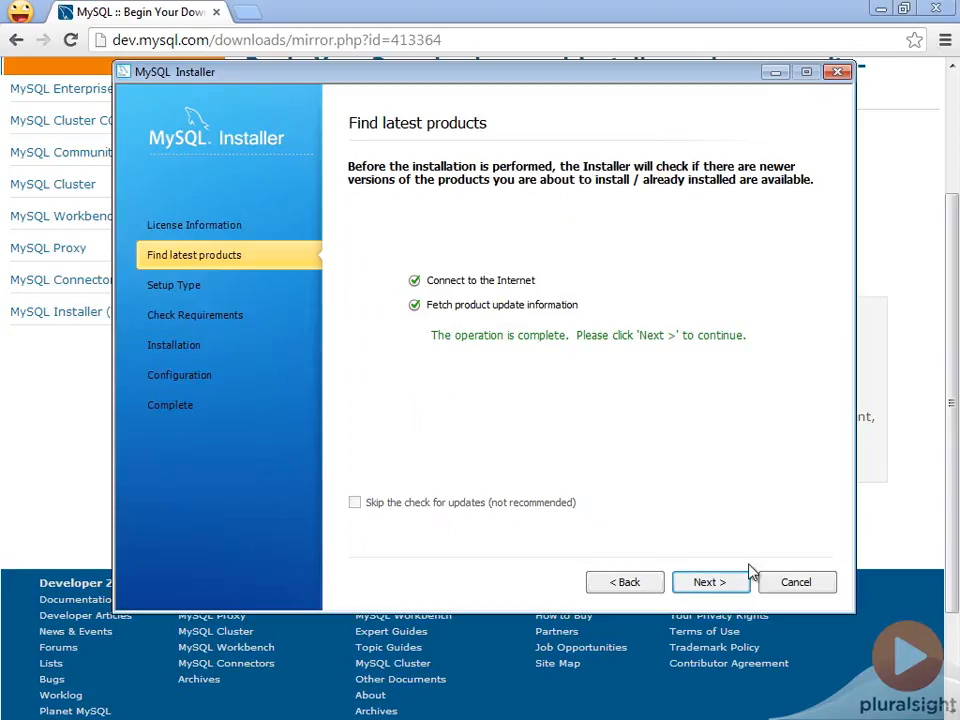
left_click(722, 583)
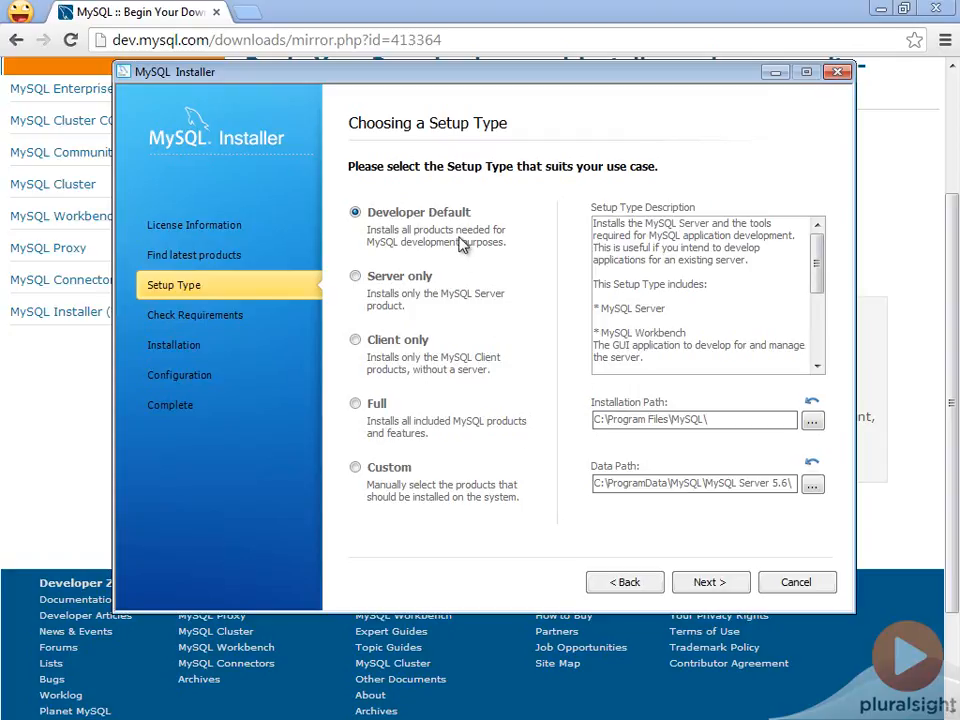
Examine the requirements list and the Custom setup's feature selection, including Applications, and return to the Developer Default setup type.
left_click(712, 584)
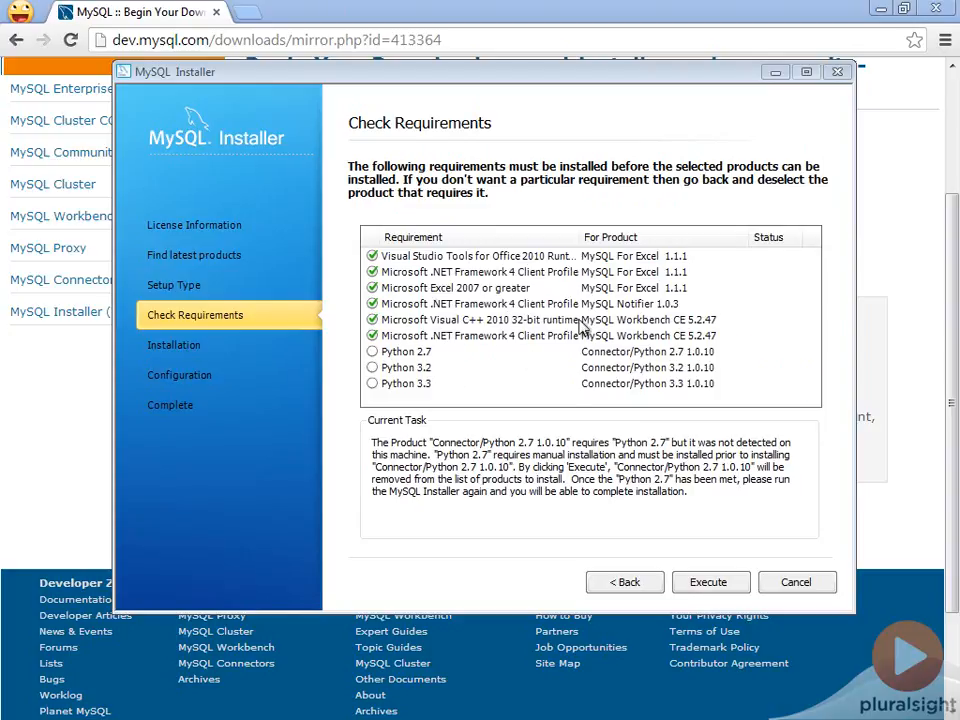
left_click(626, 582)
left_click(366, 468)
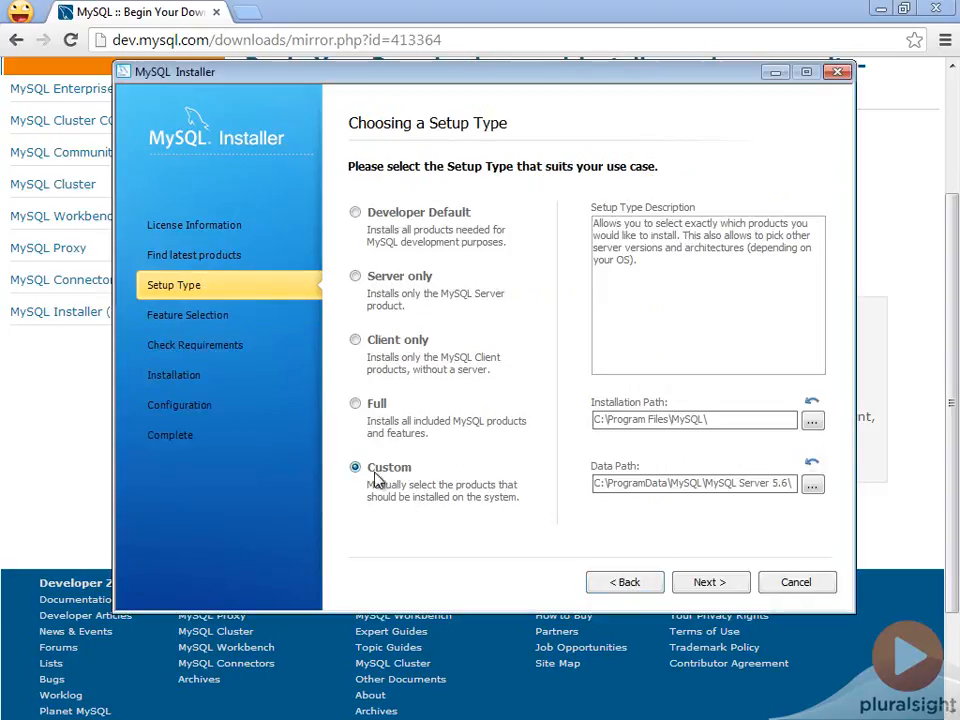
left_click(703, 584)
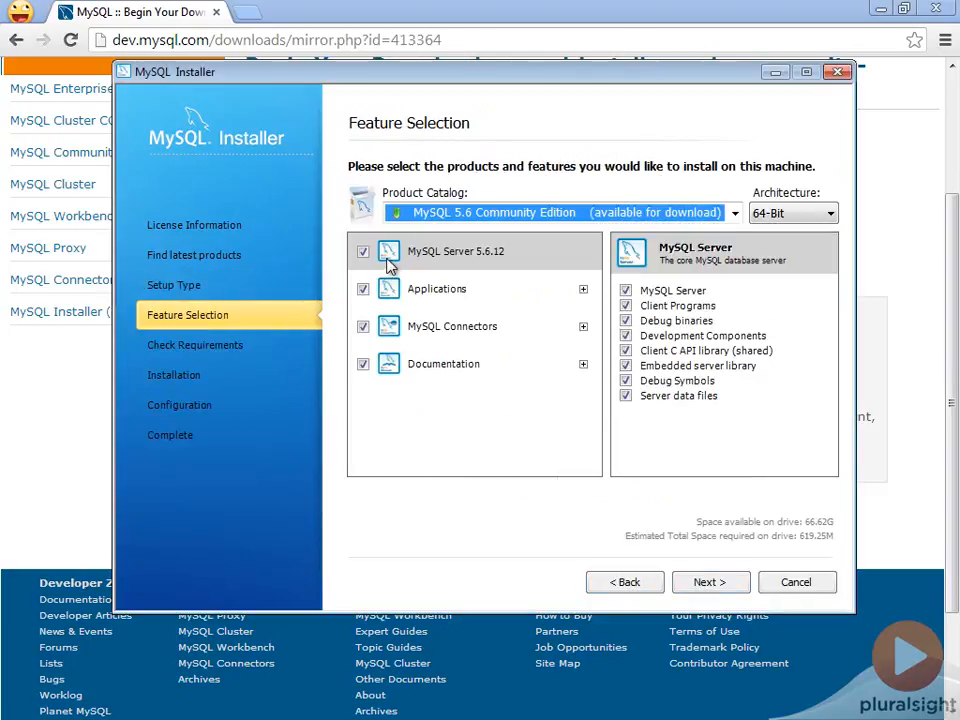
left_click(583, 290)
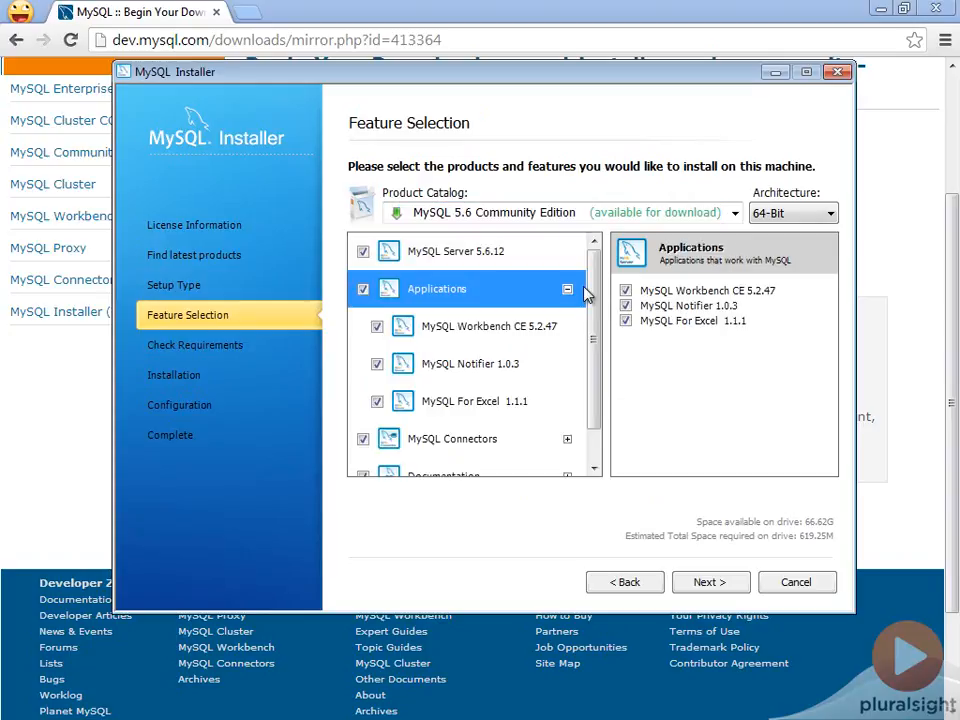
left_click(567, 289)
left_click(630, 584)
left_click(355, 212)
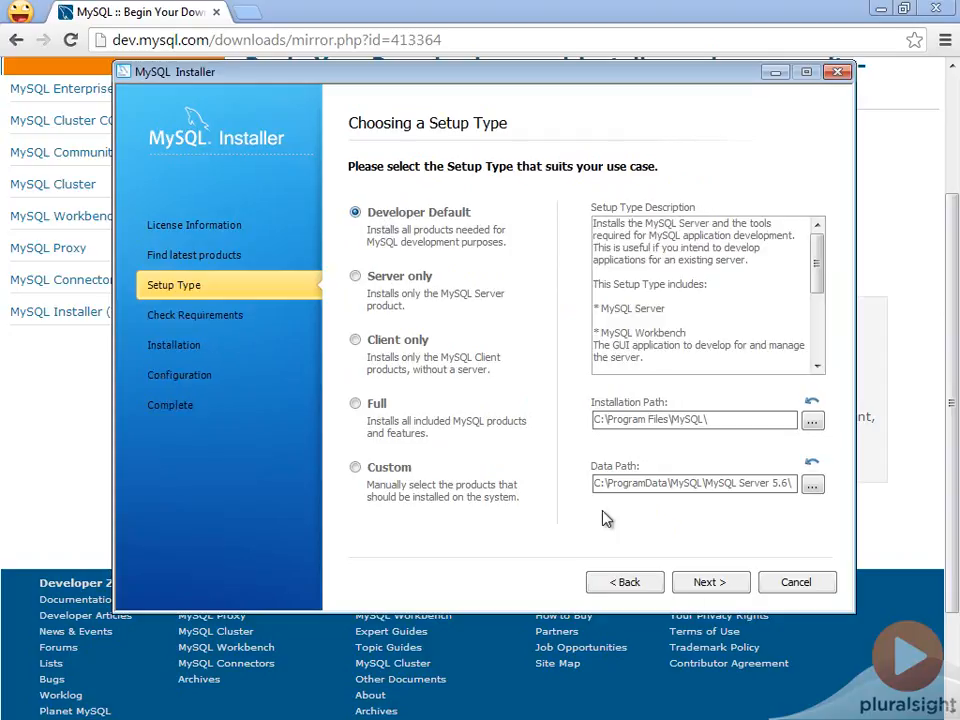
Proceed with the Developer Default setup and process the requirements to drop the Connector/Python 2.7, 3.2 and 3.3 products.
left_click(716, 582)
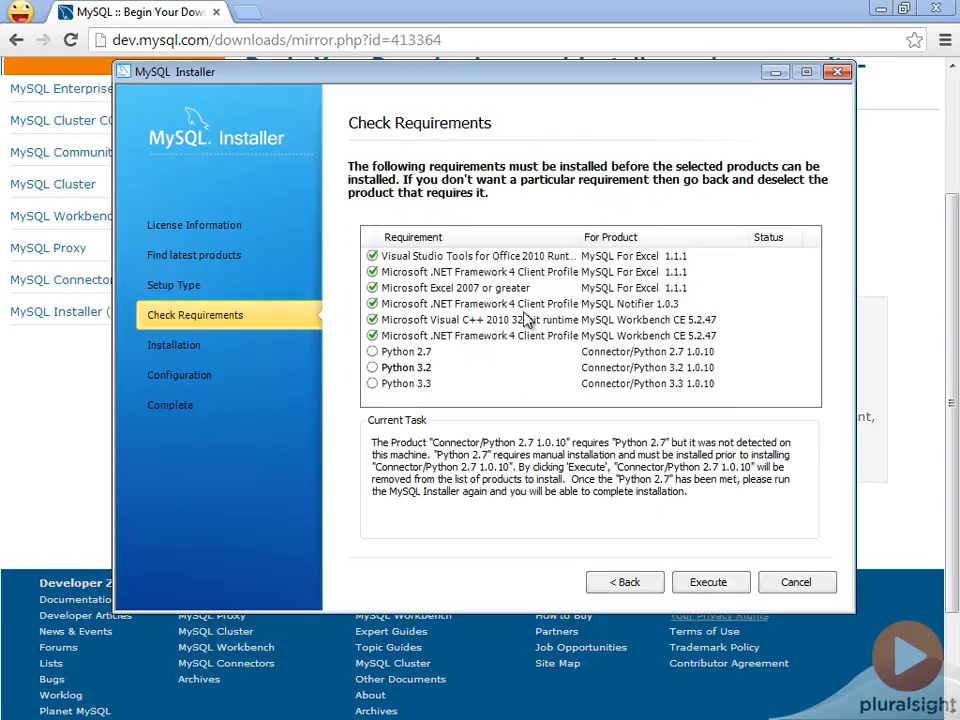
left_click(706, 590)
left_click(716, 596)
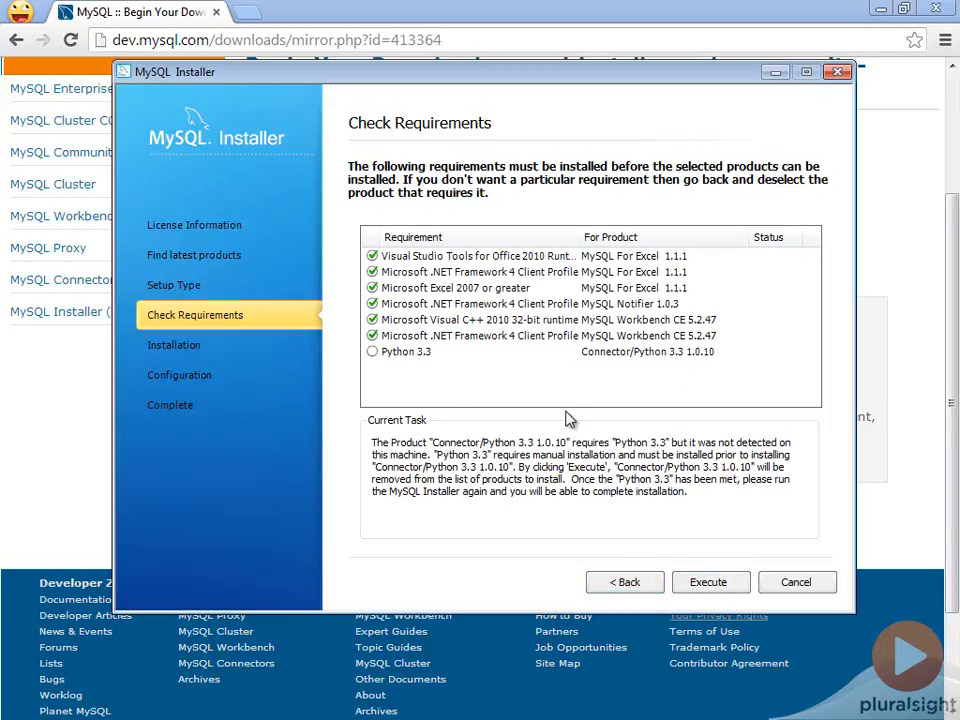
left_click(718, 584)
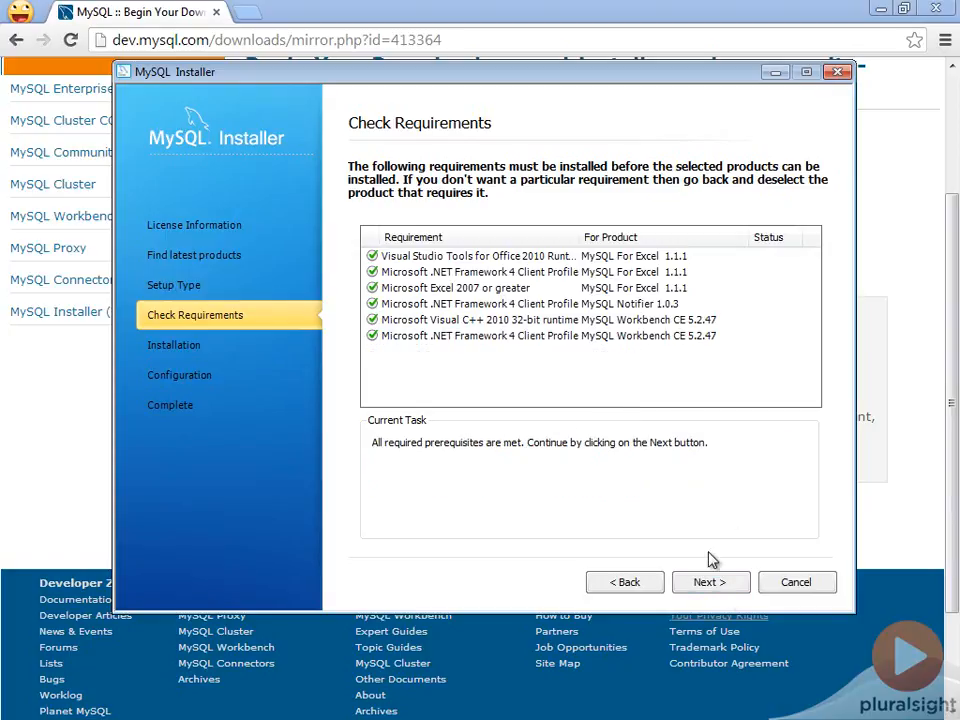
left_click(718, 583)
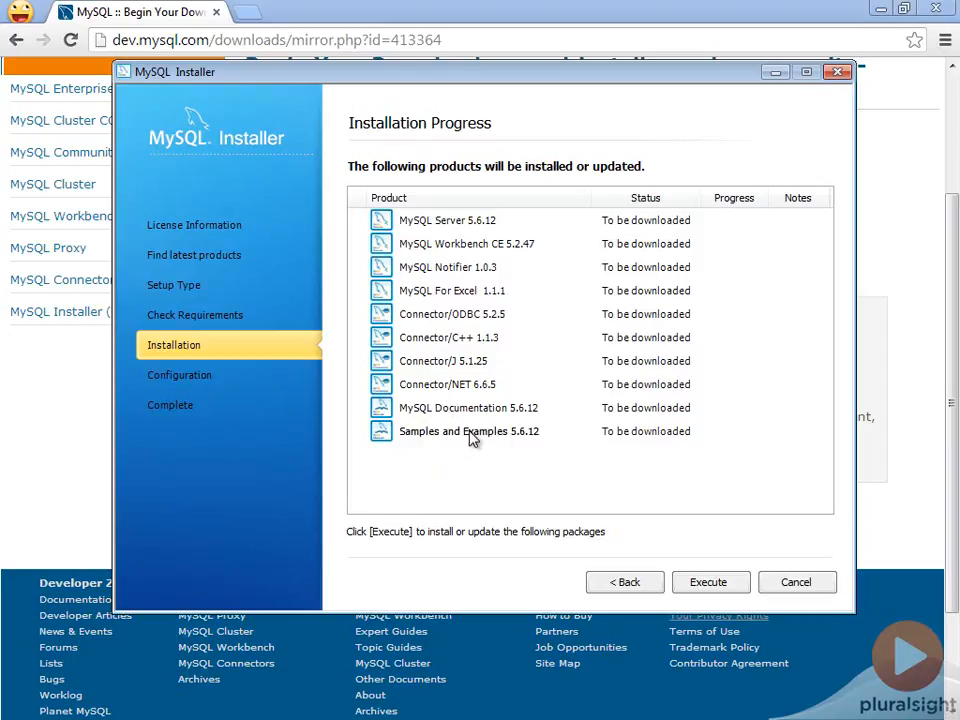
Download and install all the listed MySQL products and proceed to the MySQL Server configuration.
left_click(705, 582)
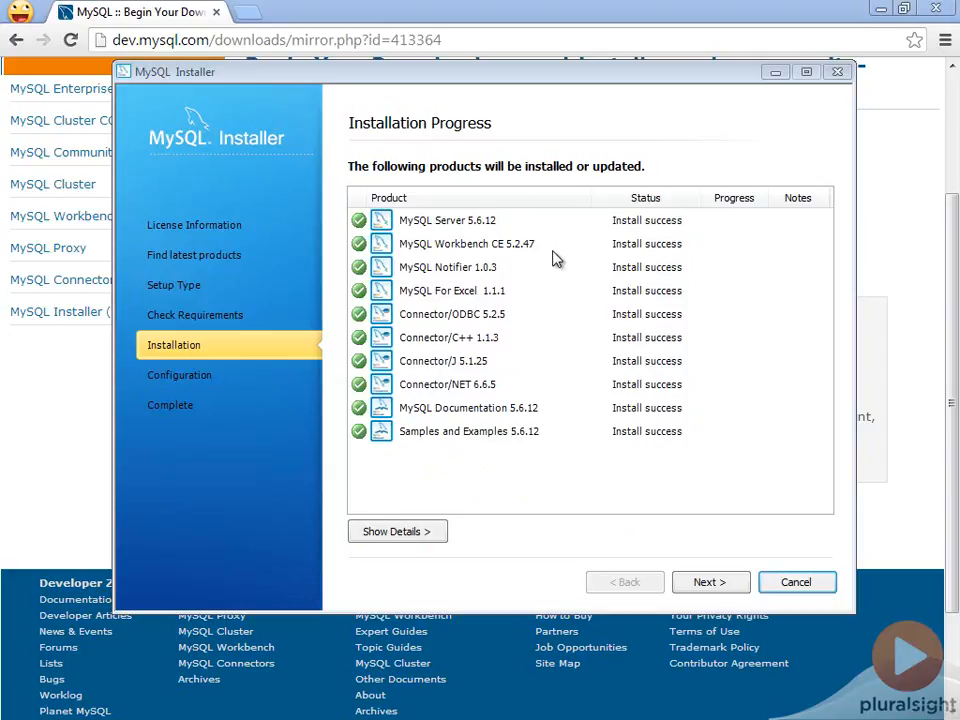
left_click(705, 585)
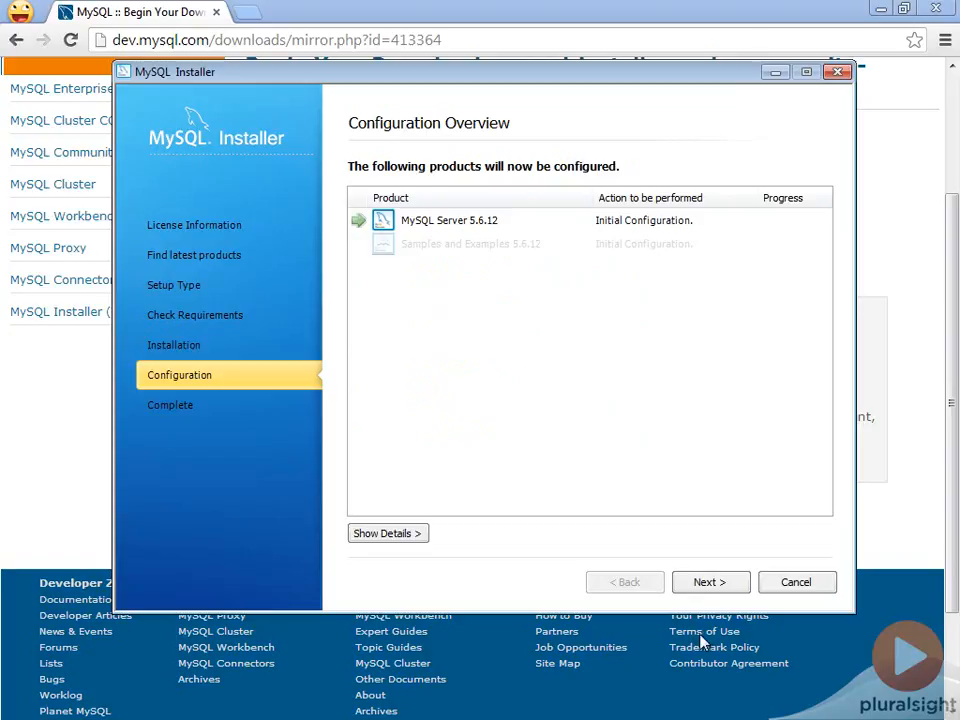
left_click(705, 583)
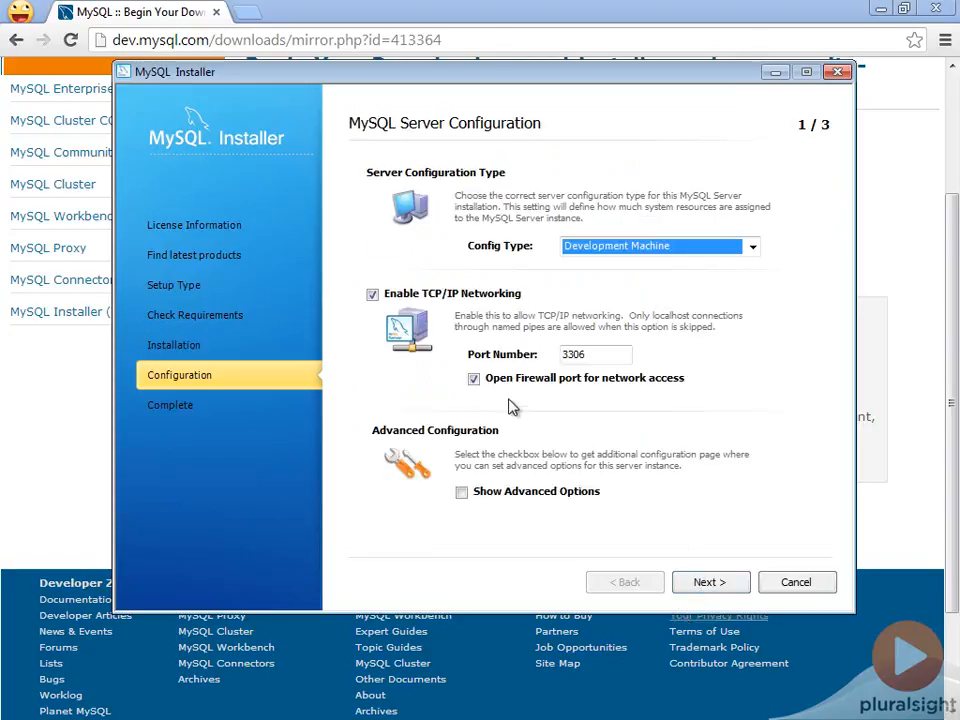
Choose Development Machine as the server configuration type and accept the default networking options.
left_click(630, 249)
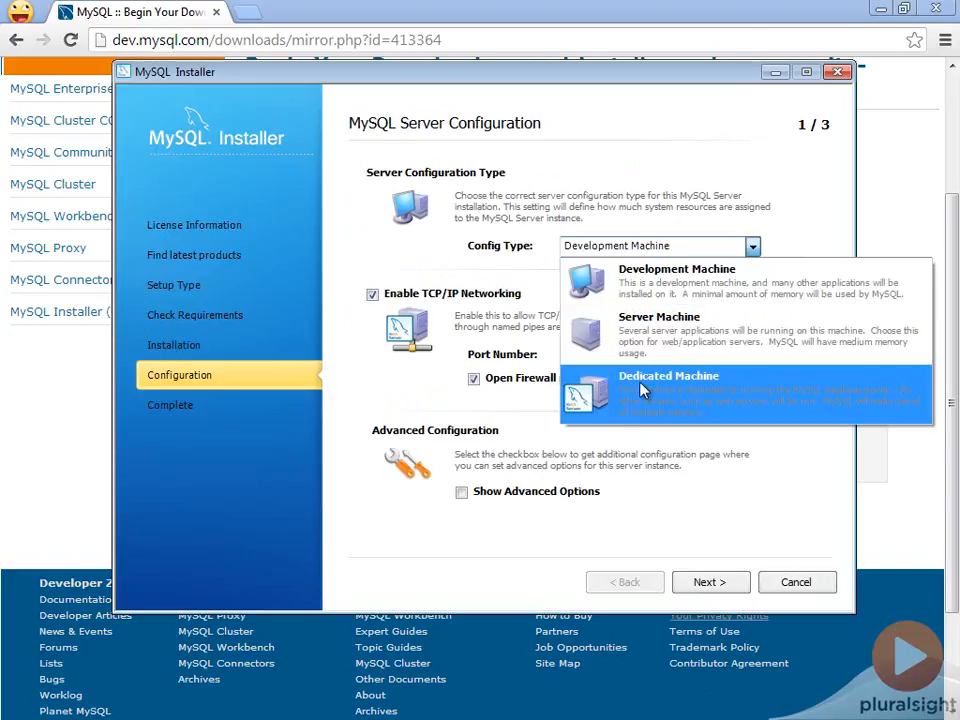
left_click(628, 278)
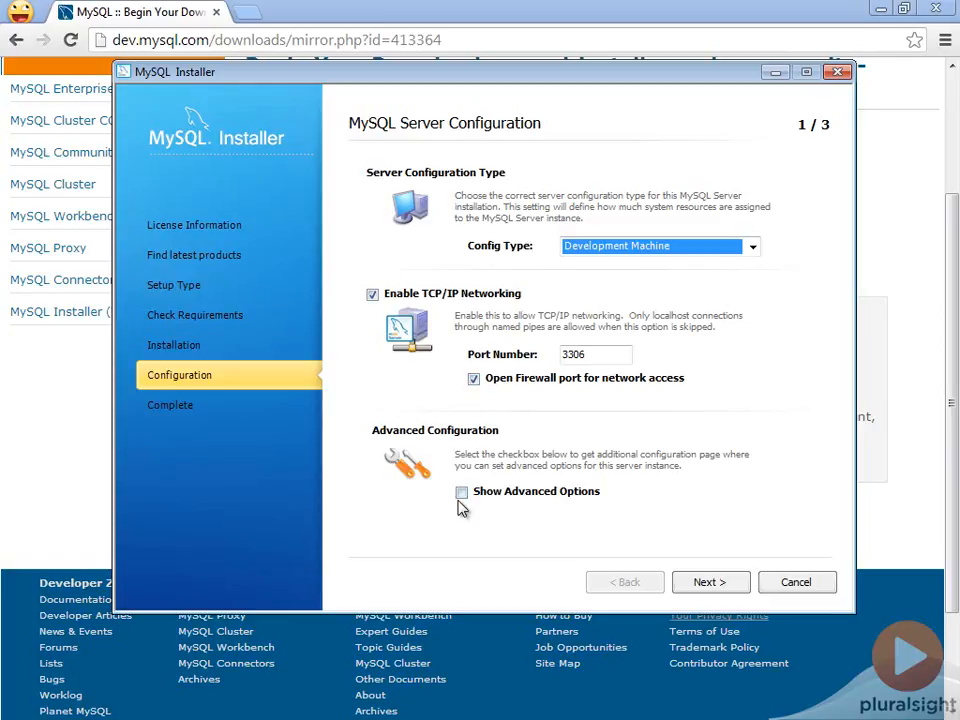
left_click(700, 584)
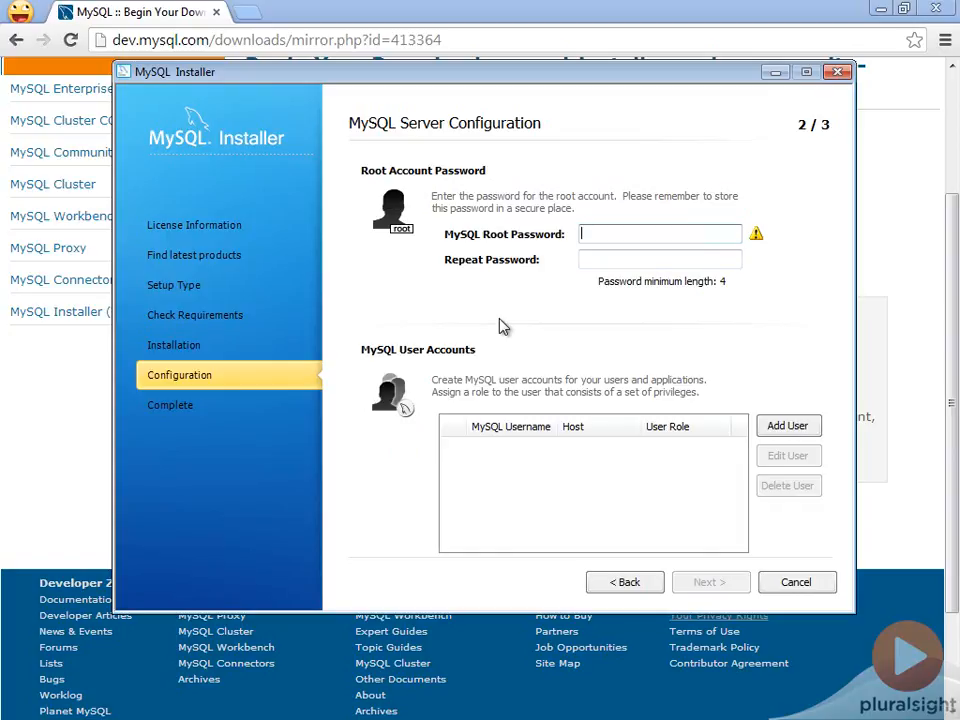
Enter the MySQL root account password and repeat it for confirmation.
type("password")
key("Tab")
type("password")
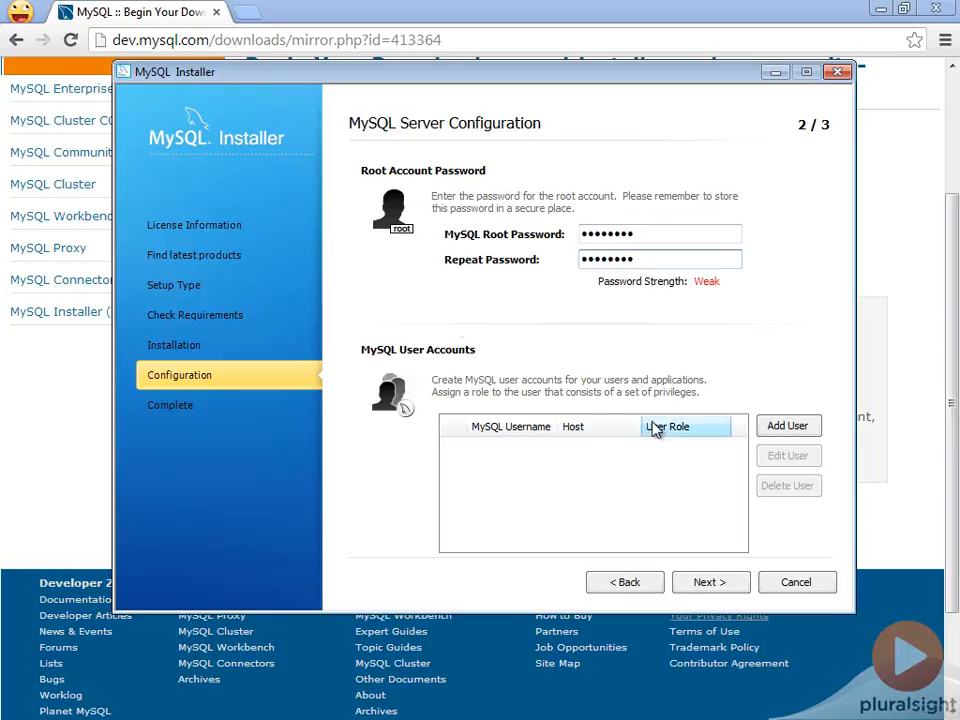
Add a MySQL user account named appuser, keeping the host as All Hosts (%) and the role as DB Admin.
left_click(780, 425)
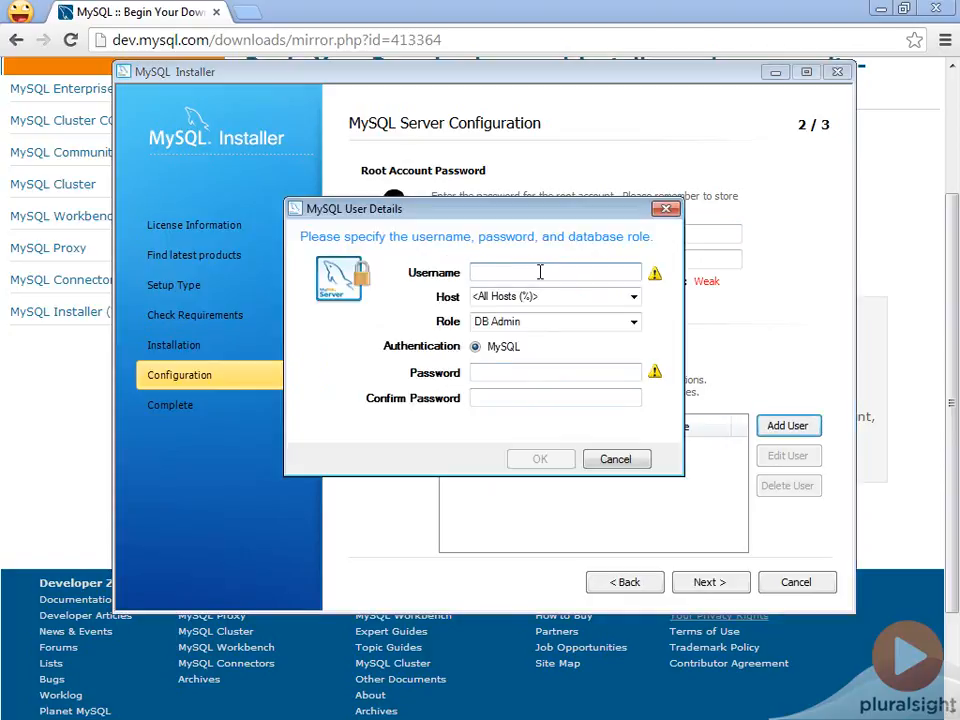
type("appuser")
key("Tab")
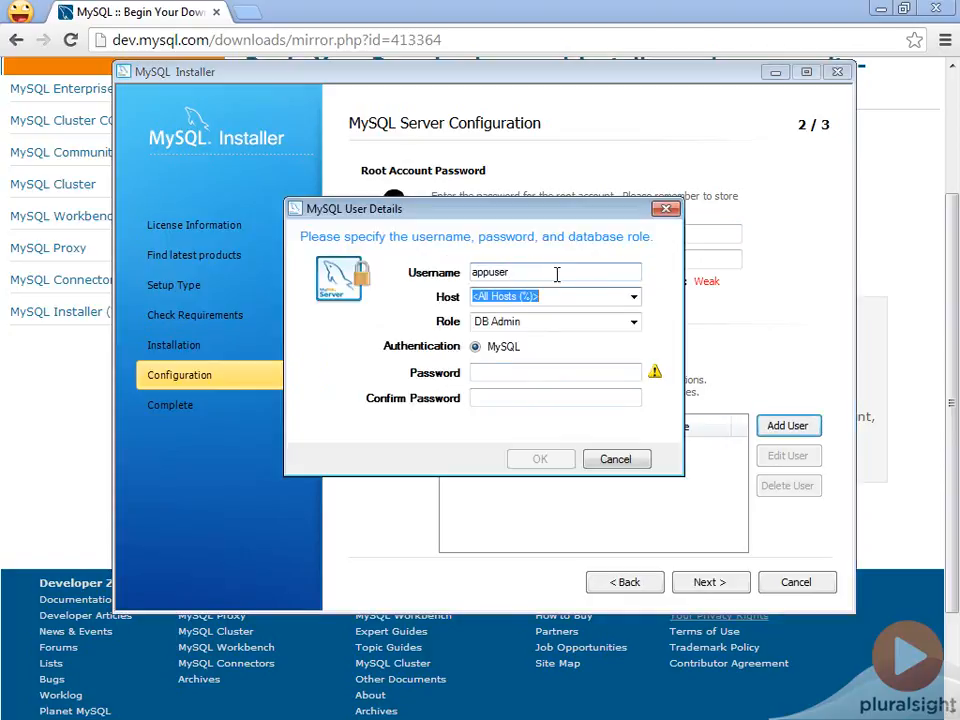
left_click(634, 297)
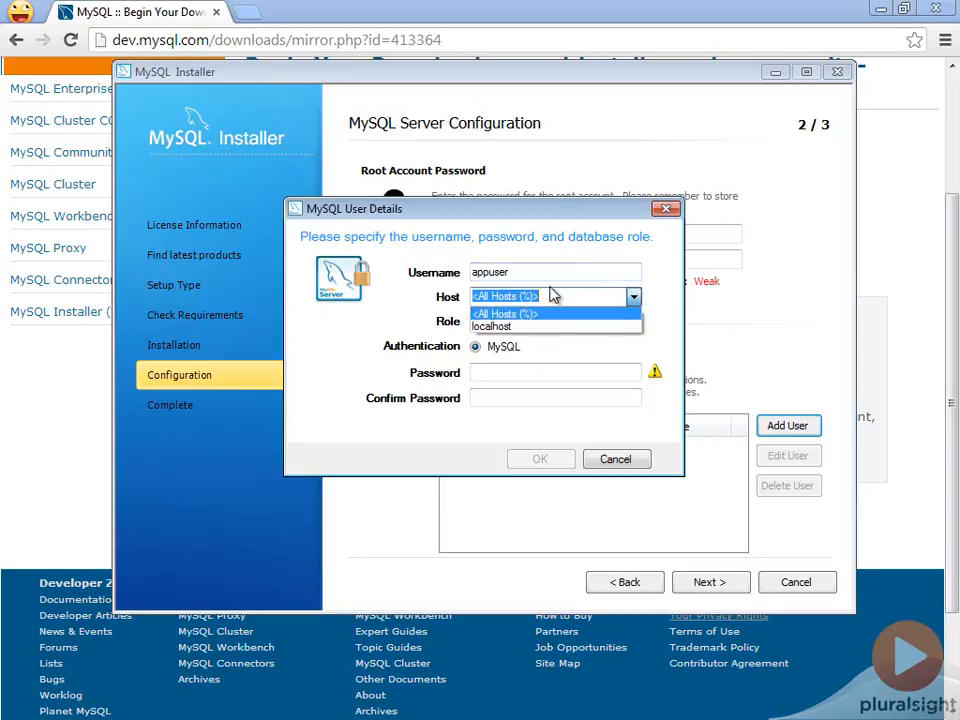
left_click(676, 290)
left_click(634, 321)
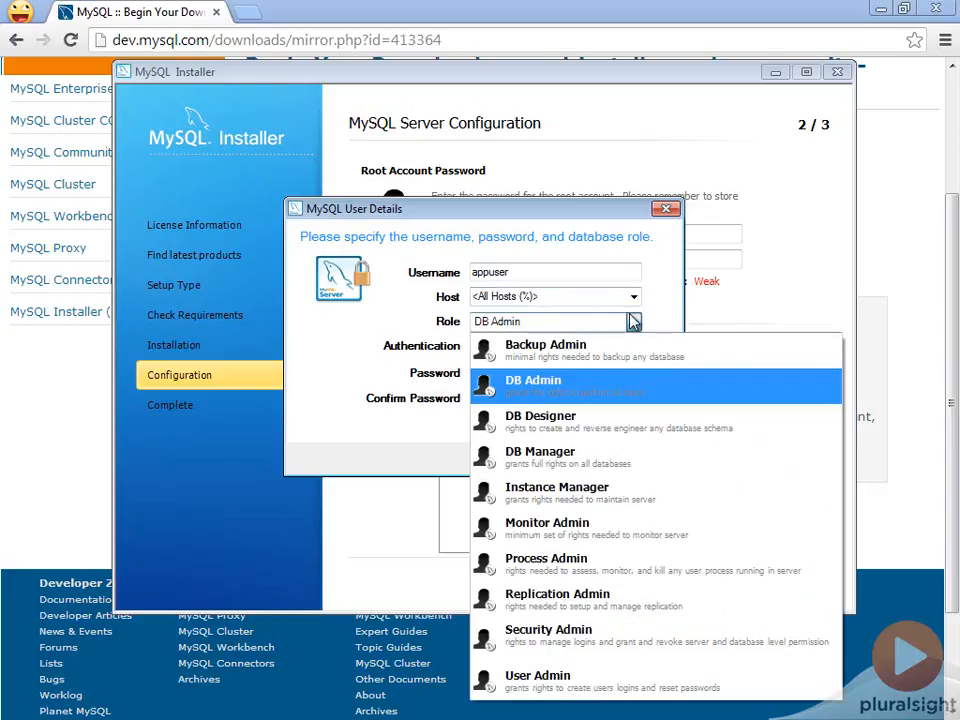
left_click(632, 321)
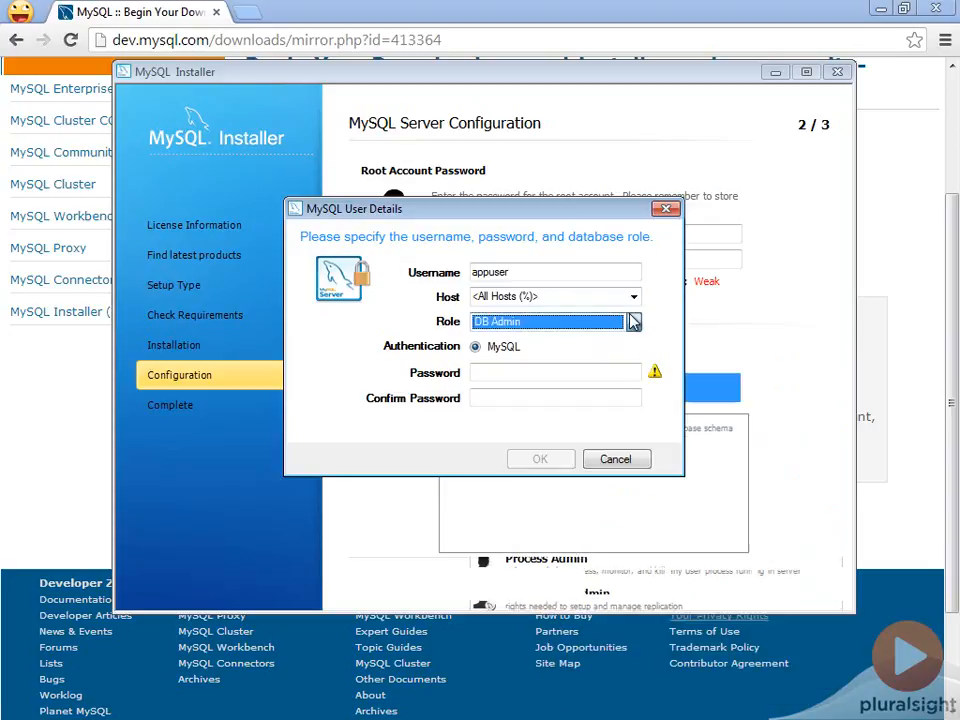
Enter and confirm the password for the appuser account and save the new user.
left_click(480, 372)
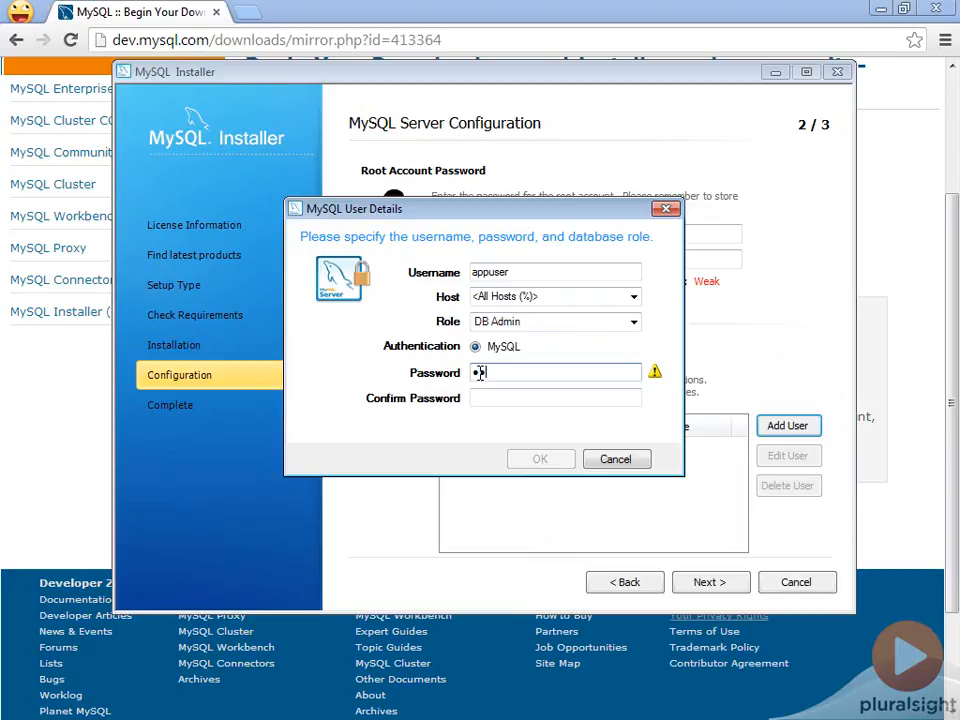
key("Tab")
type("P")
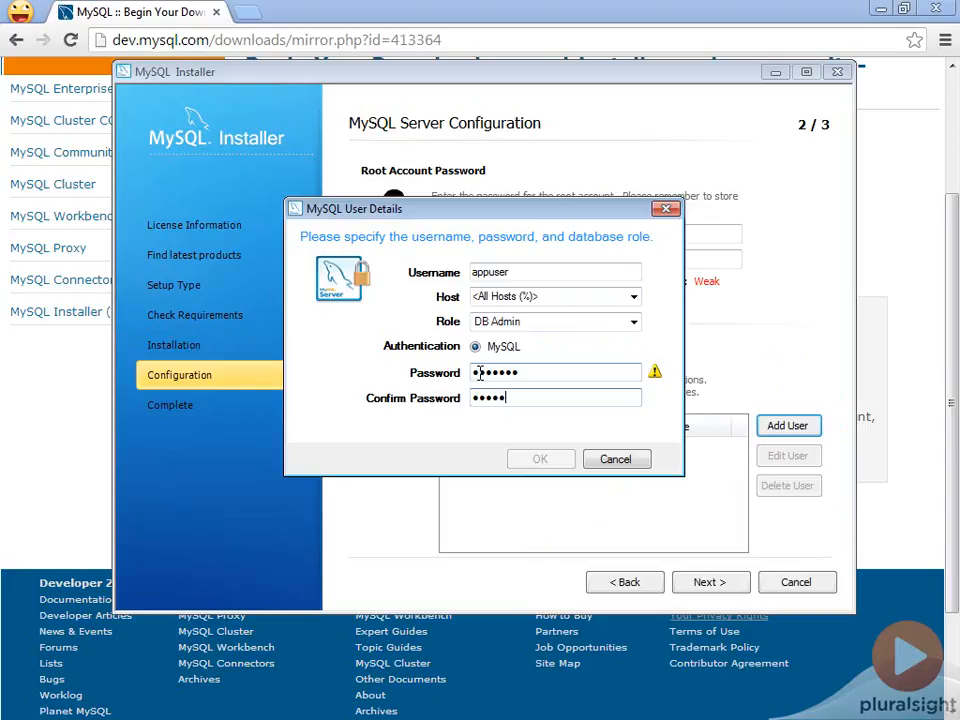
type("••••••")
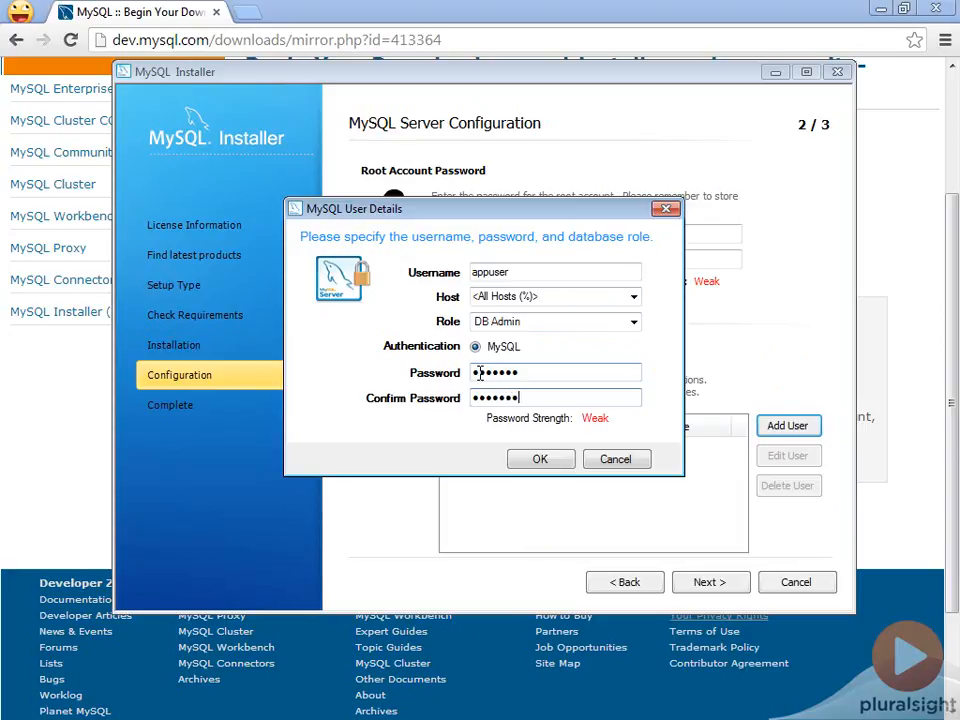
left_click(539, 458)
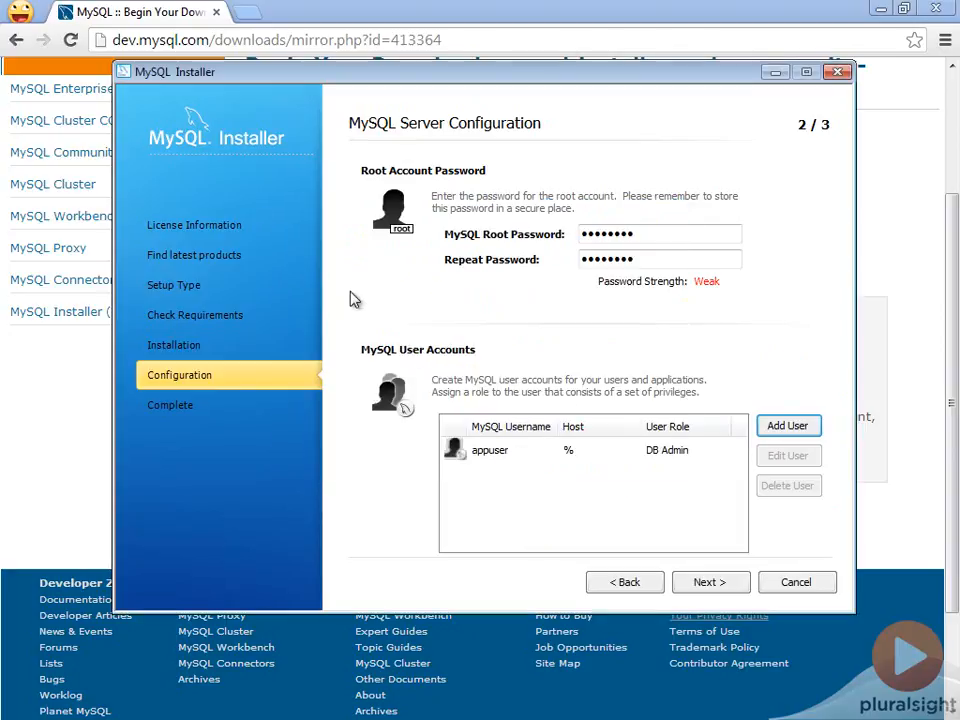
Accept the default Windows service settings, configure the samples and examples, and finish the setup with MySQL Workbench set to start.
left_click(709, 588)
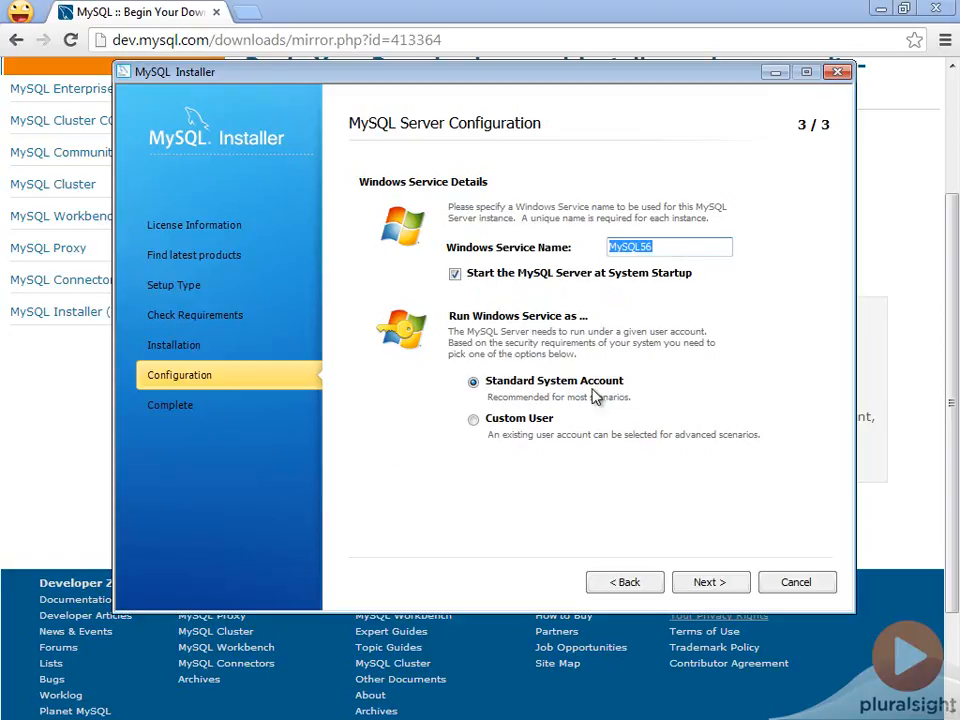
left_click(716, 581)
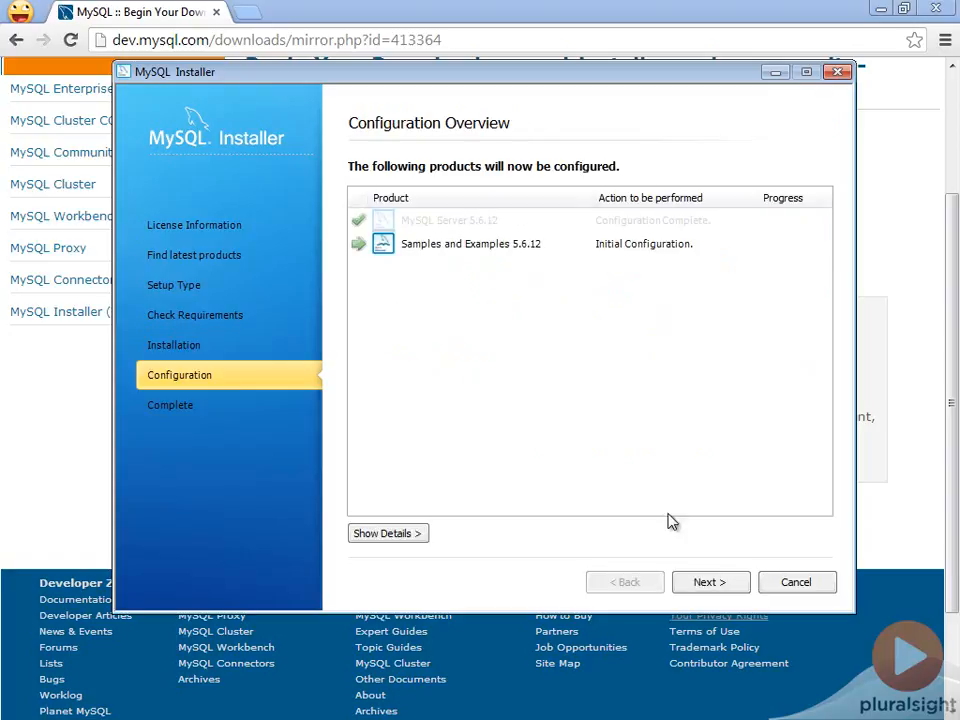
left_click(707, 583)
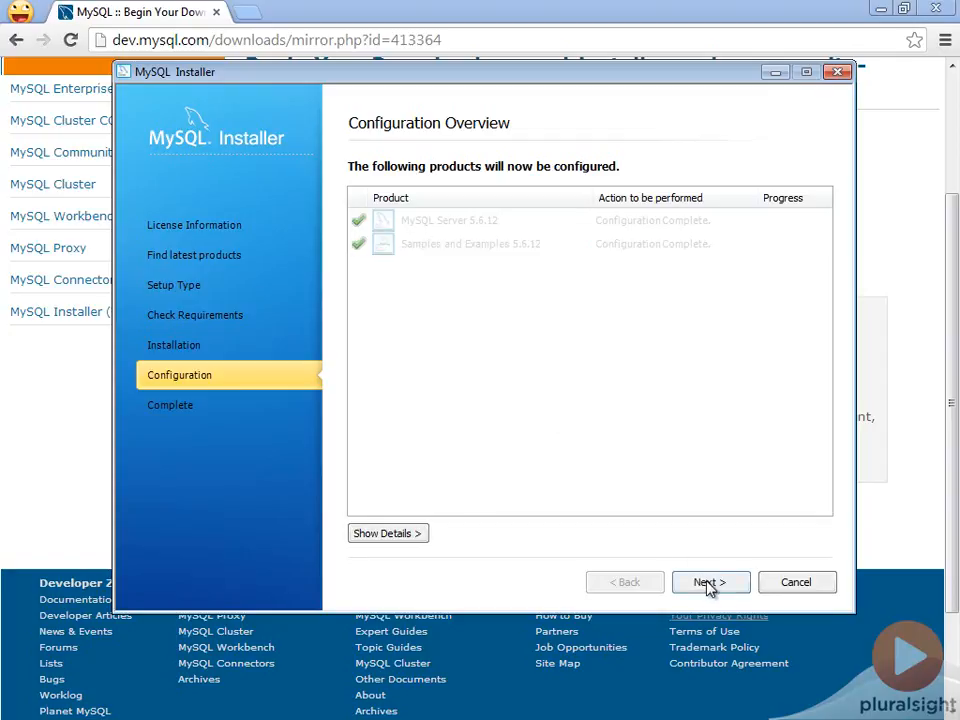
left_click(707, 583)
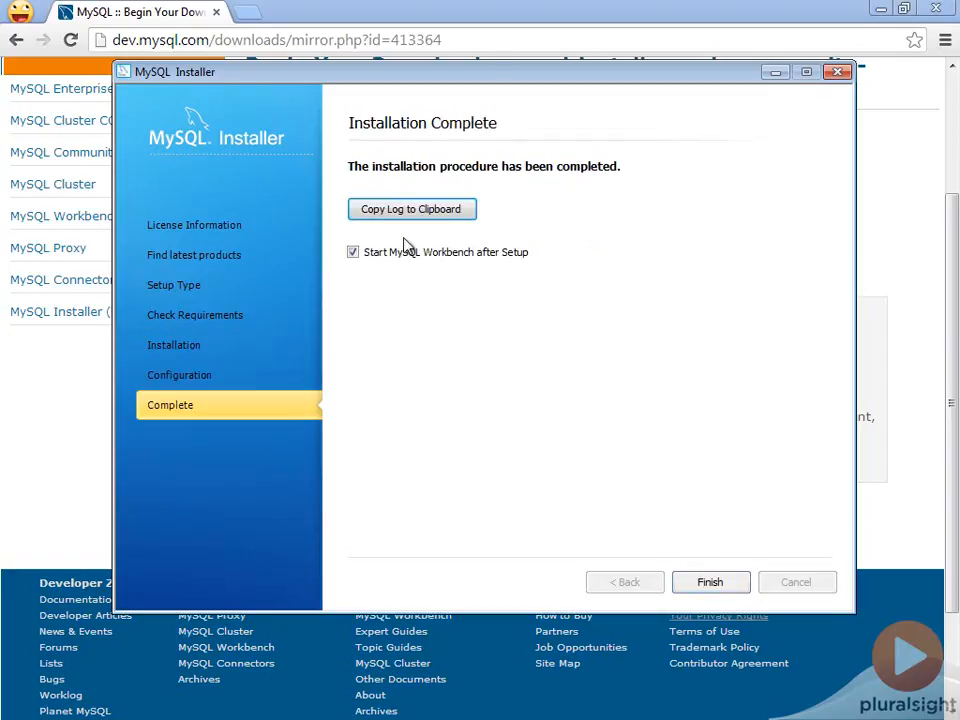
left_click(708, 583)
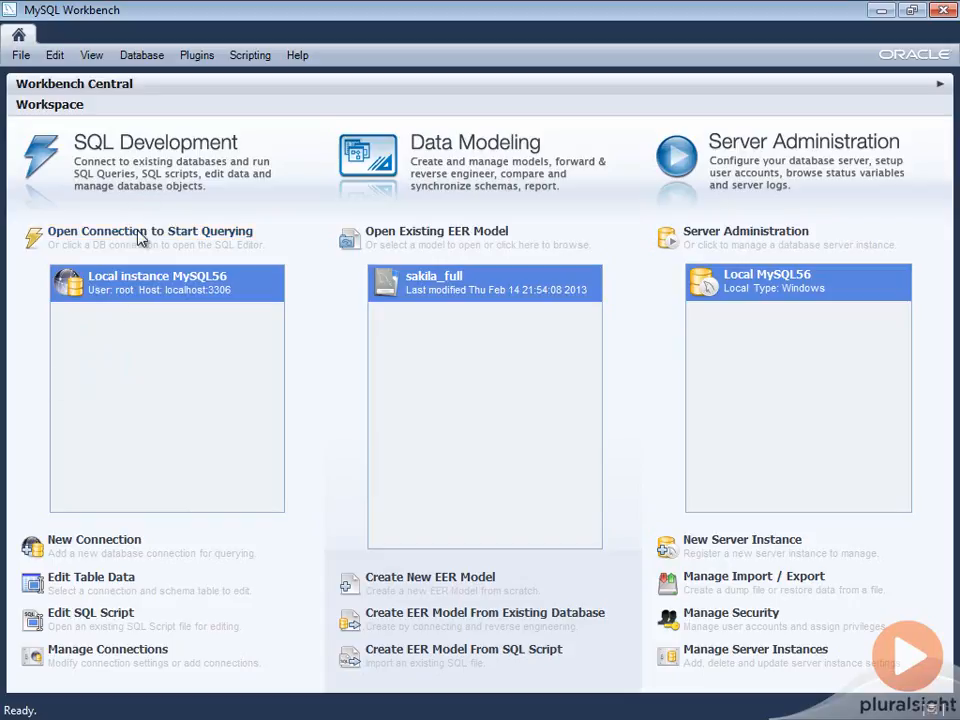
Connect to Local instance MySQL56 with the root password and enlarge the query editor area above the output.
double_click(130, 288)
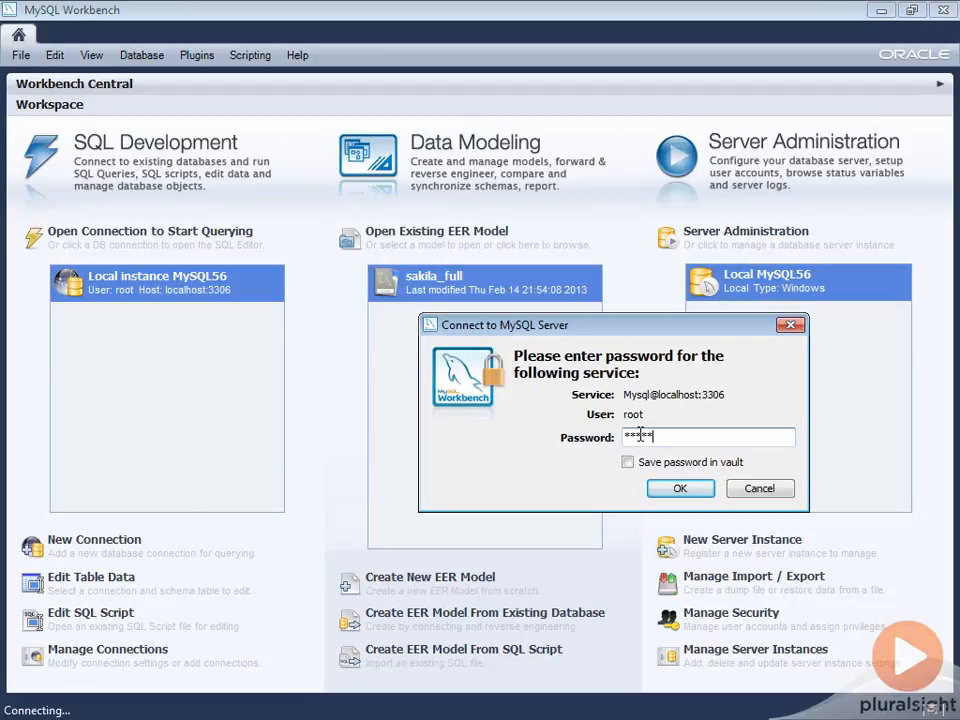
key("Return")
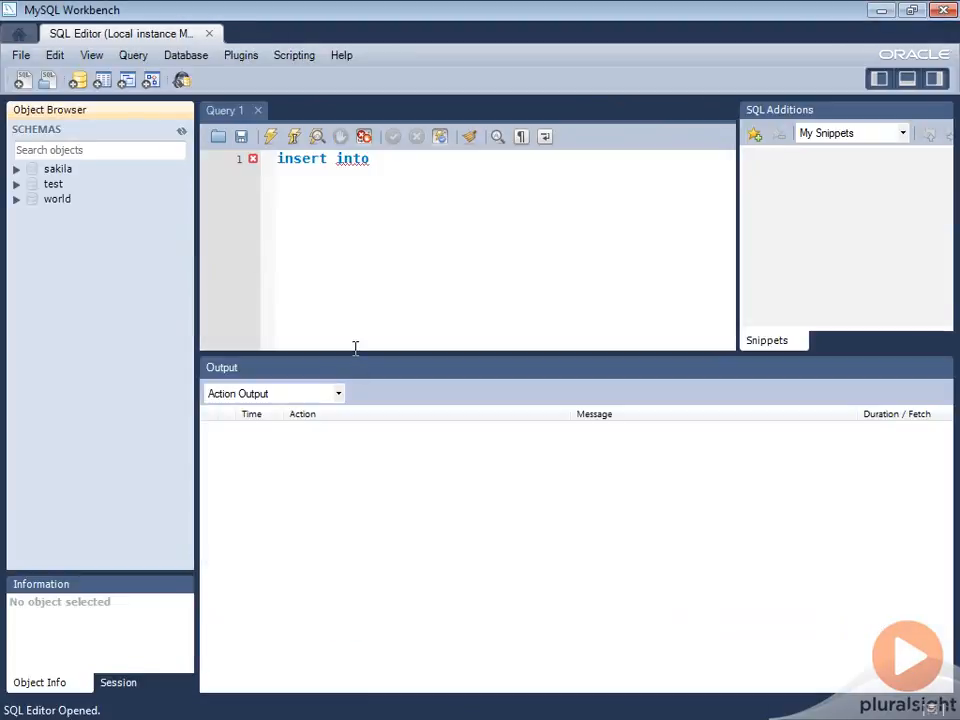
left_click_drag(349, 355, 345, 470)
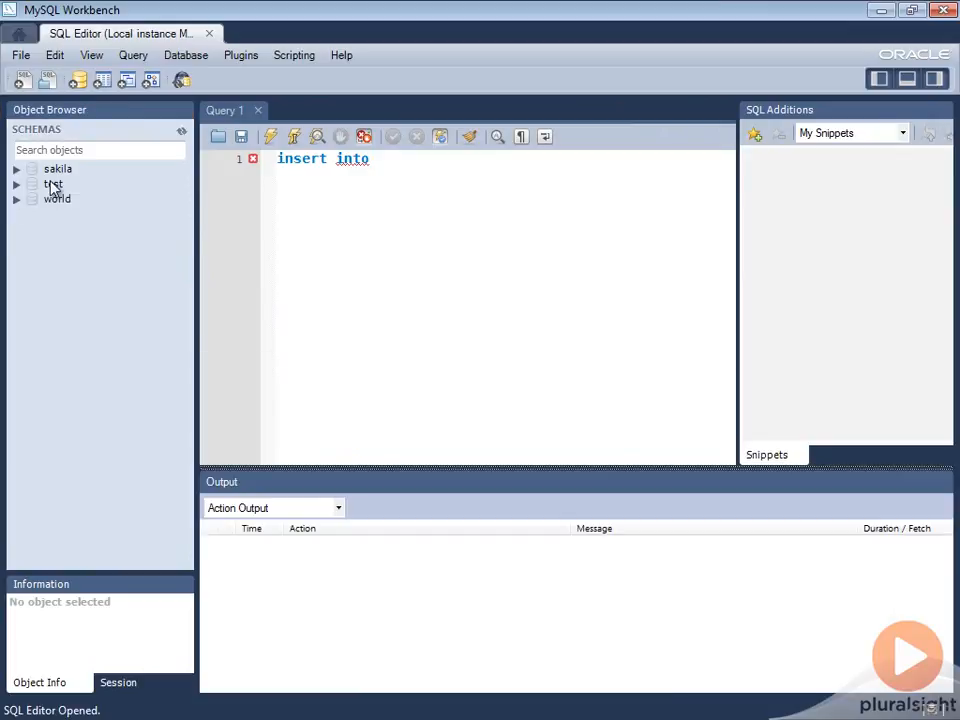
Expand the world schema to list its tables and make world the active schema.
left_click(55, 169)
left_click(53, 186)
left_click(55, 199)
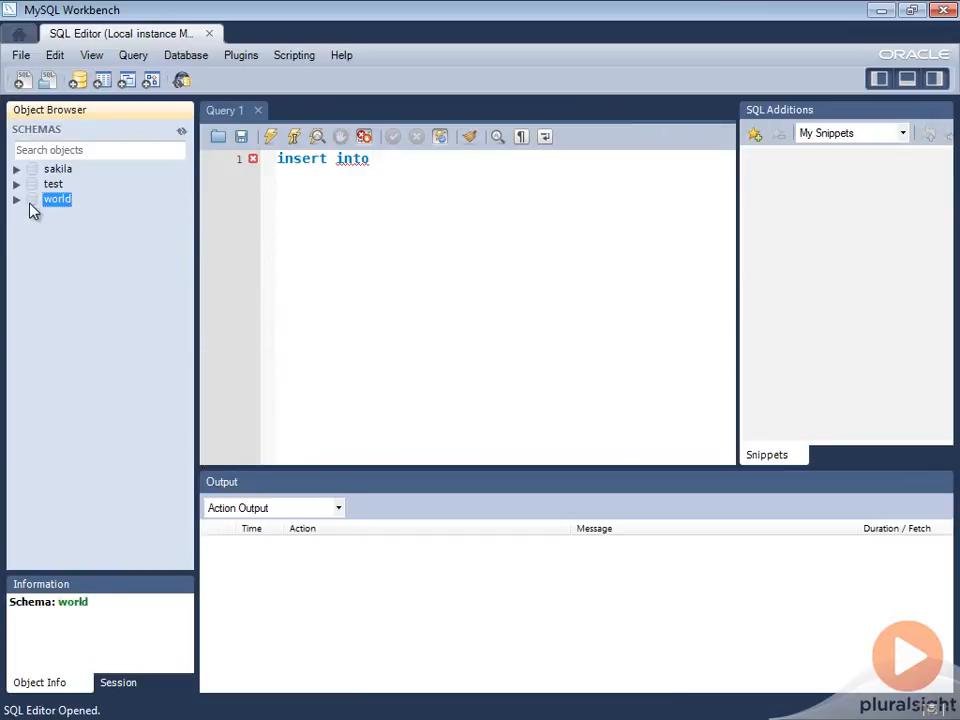
left_click(16, 199)
left_click(33, 214)
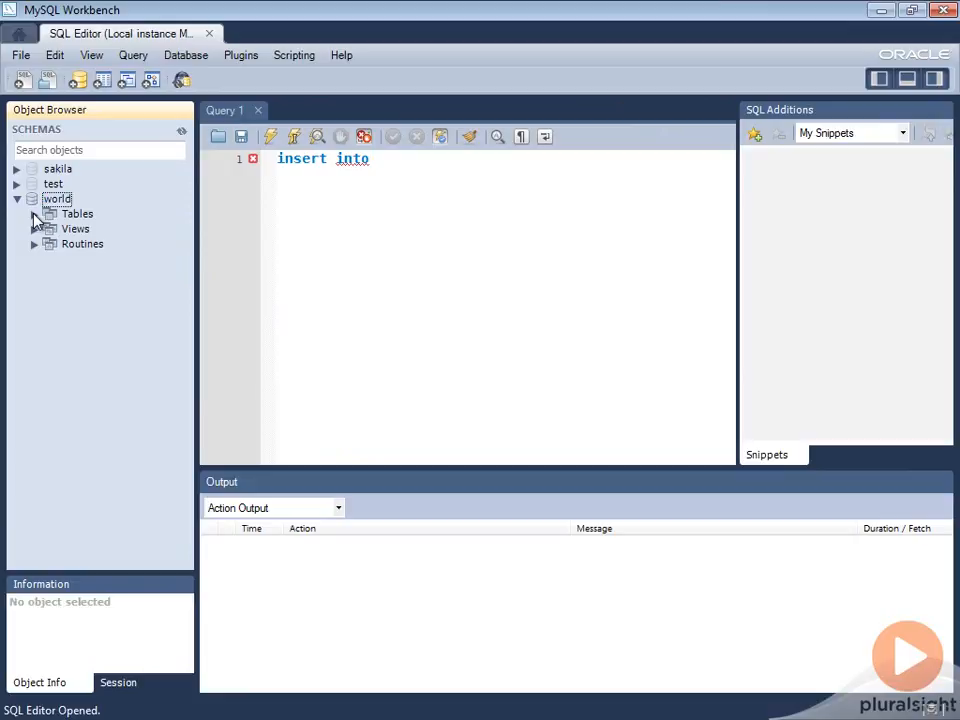
left_click(66, 215)
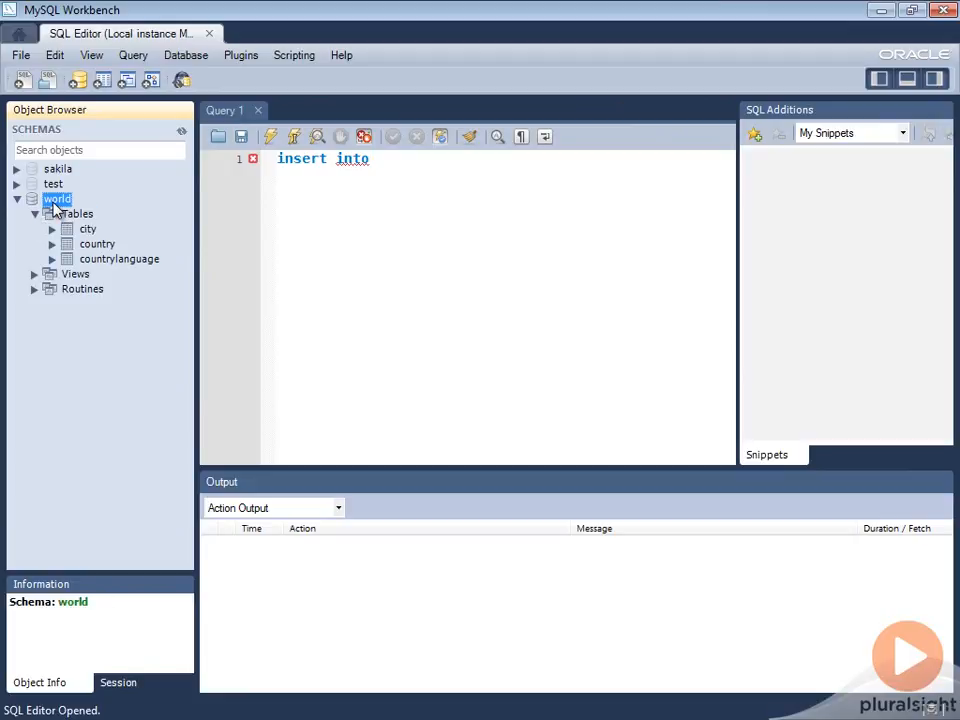
double_click(56, 200)
left_click(17, 199)
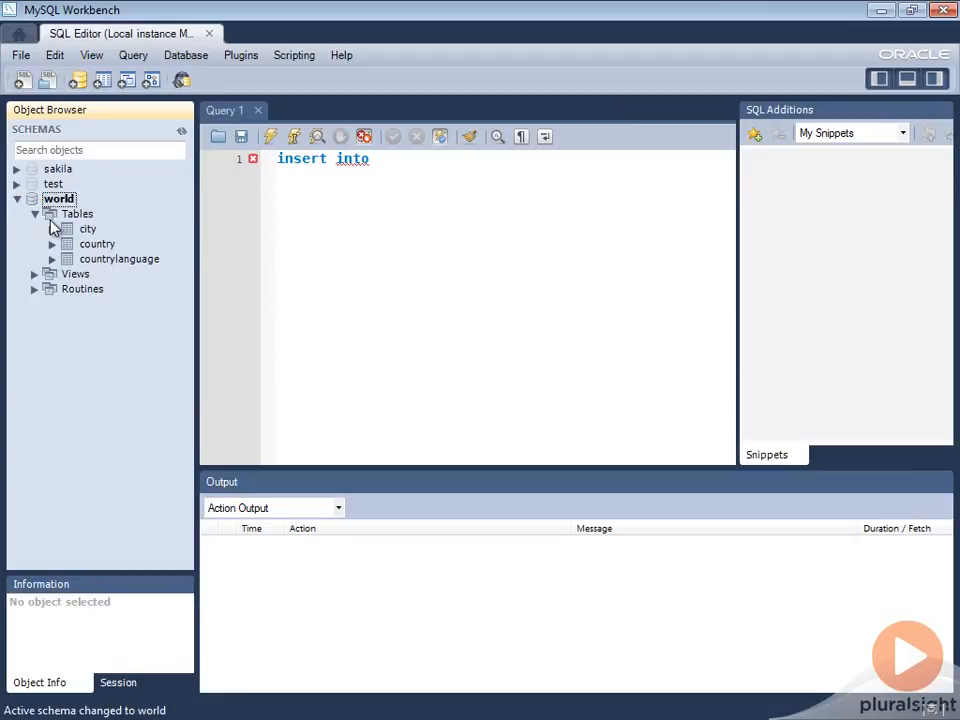
Replace the text in the query editor with "select * from city", run it and view the returned rows.
left_click(441, 162)
key("BackSpace")
key("BackSpace")
key("BackSpace")
key("BackSpace")
key("BackSpace")
key("BackSpace")
key("BackSpace")
key("BackSpace")
key("BackSpace")
key("BackSpace")
type("select * from city")
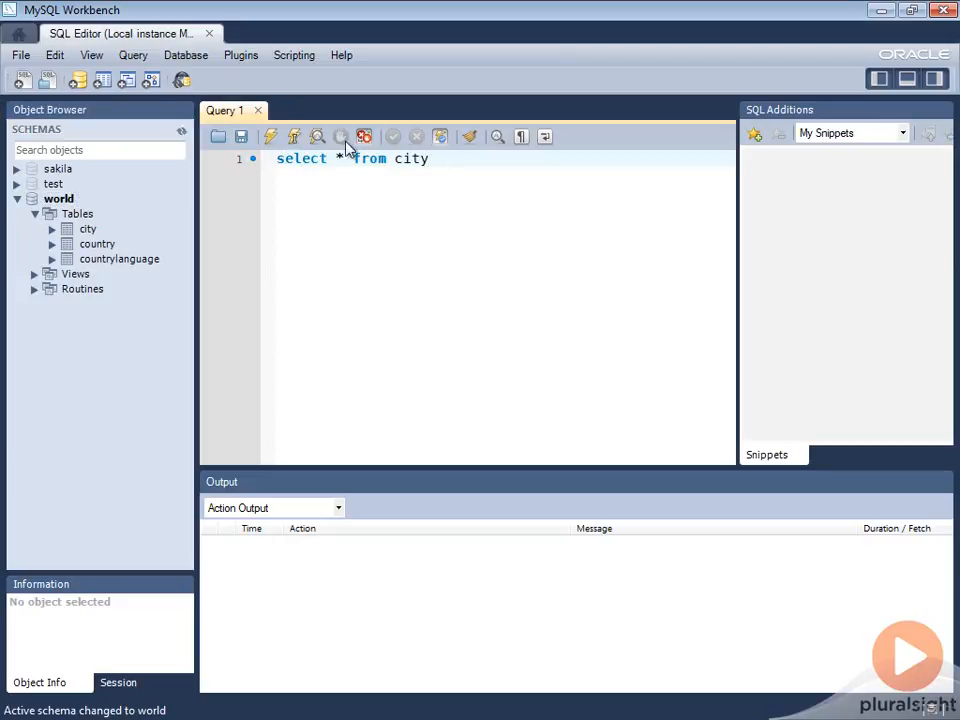
left_click(271, 142)
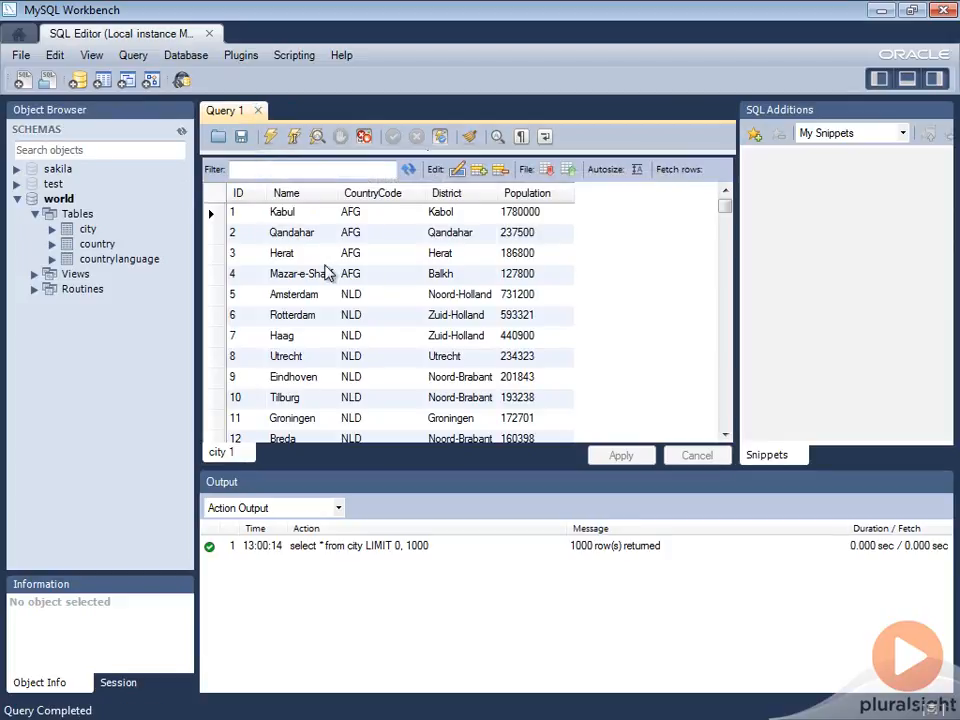
mouse_move(726, 207)
left_mouse_down()
mouse_move(724, 242)
mouse_move(724, 182)
left_mouse_up()
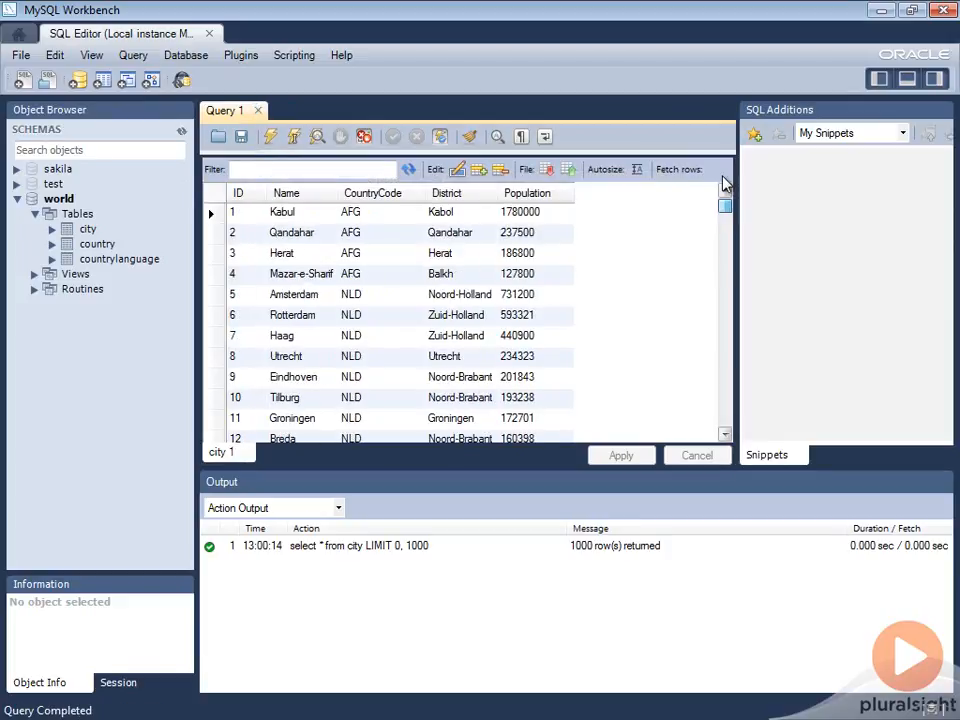